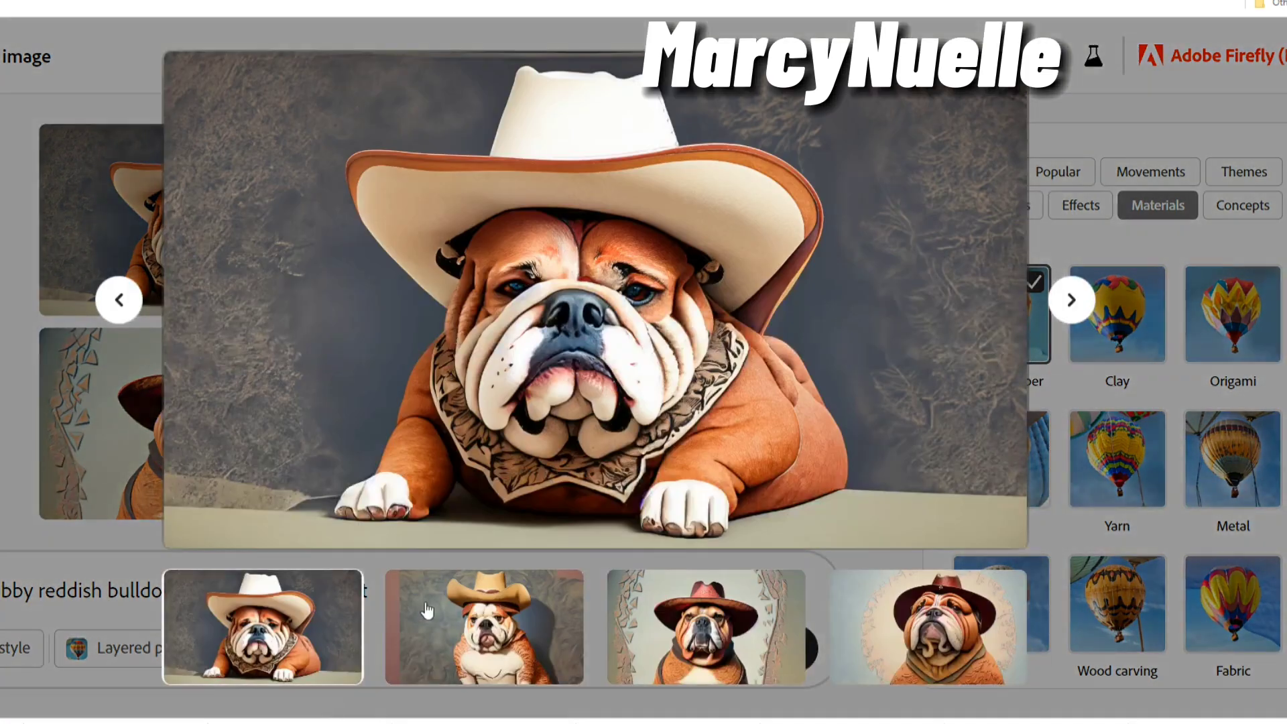
# View the second, third and fourth Layered paper bulldog images enlarged to examine the material effect
pyautogui.click(521, 629)
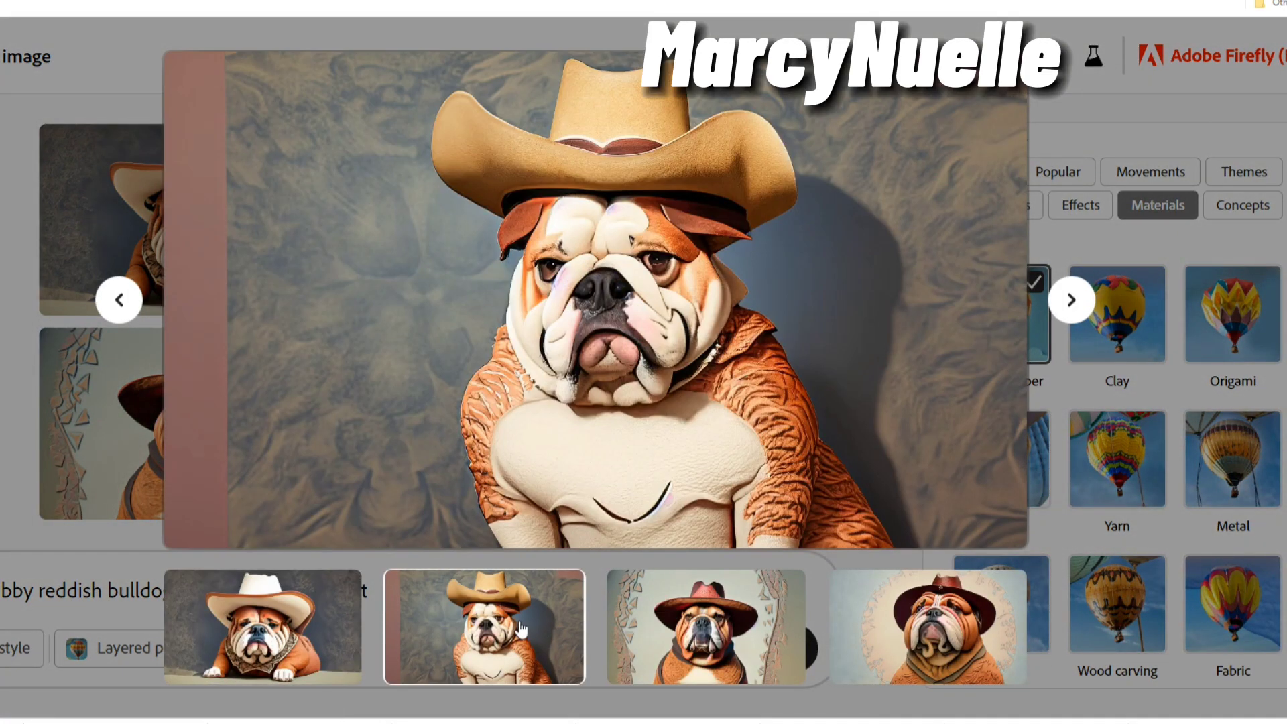
pyautogui.click(707, 634)
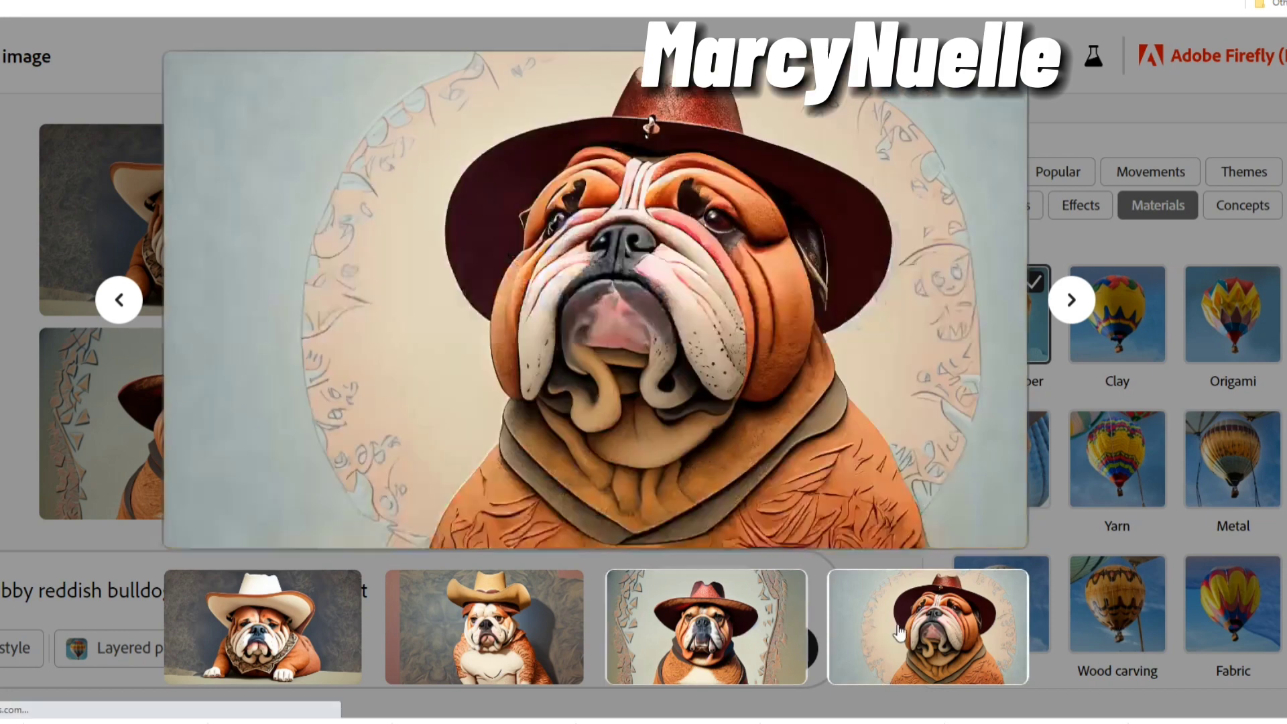
pyautogui.click(897, 633)
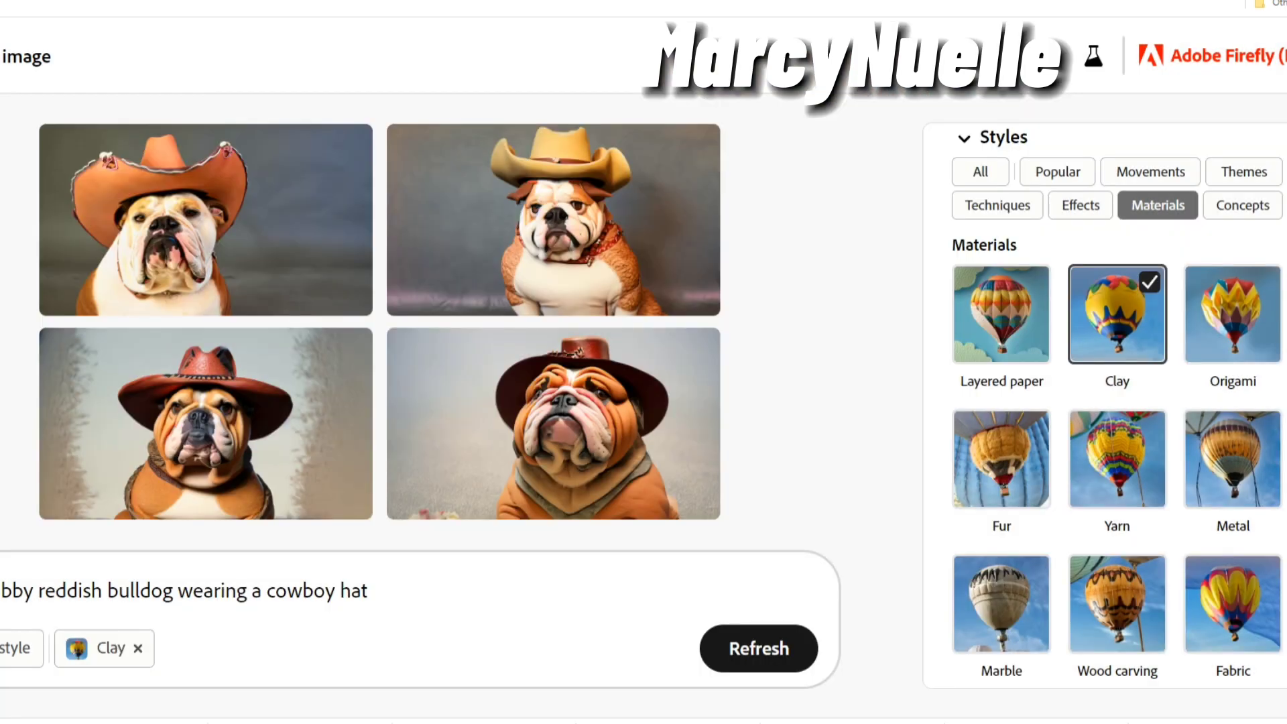
# Enlarge the first bulldog result in the Clay style and go through all four images to examine the effect
pyautogui.click(132, 221)
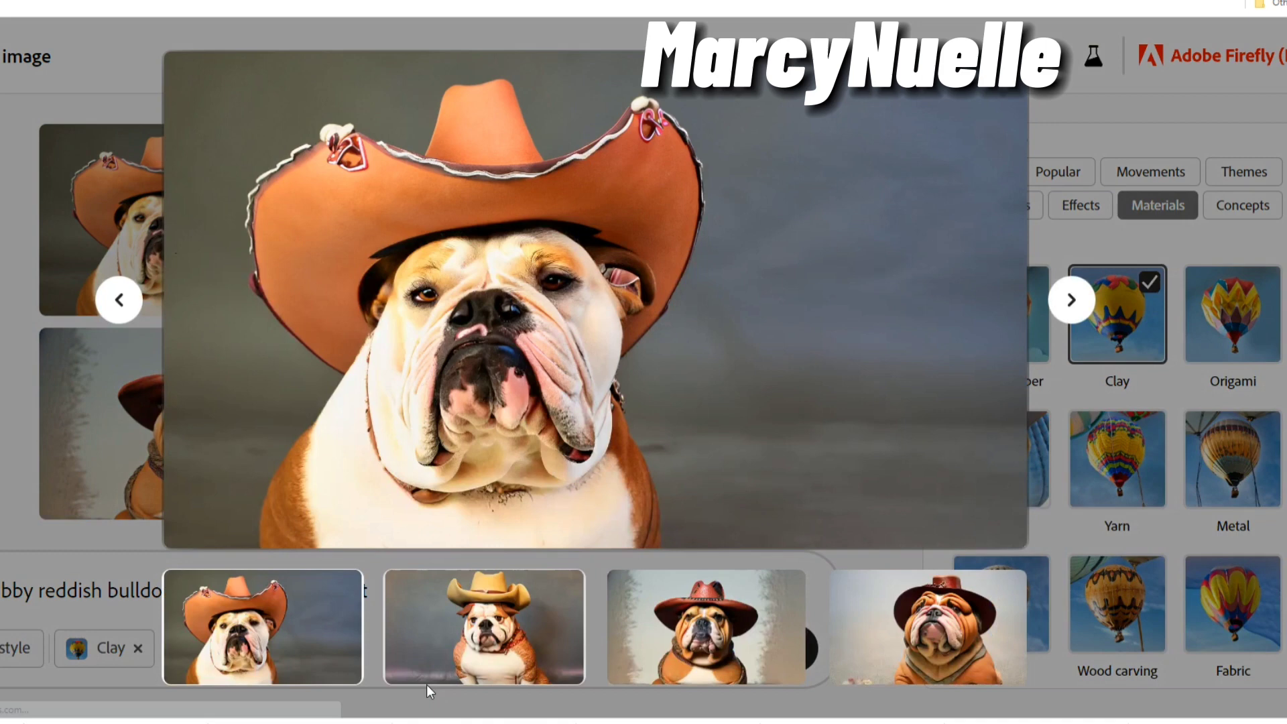
pyautogui.click(523, 630)
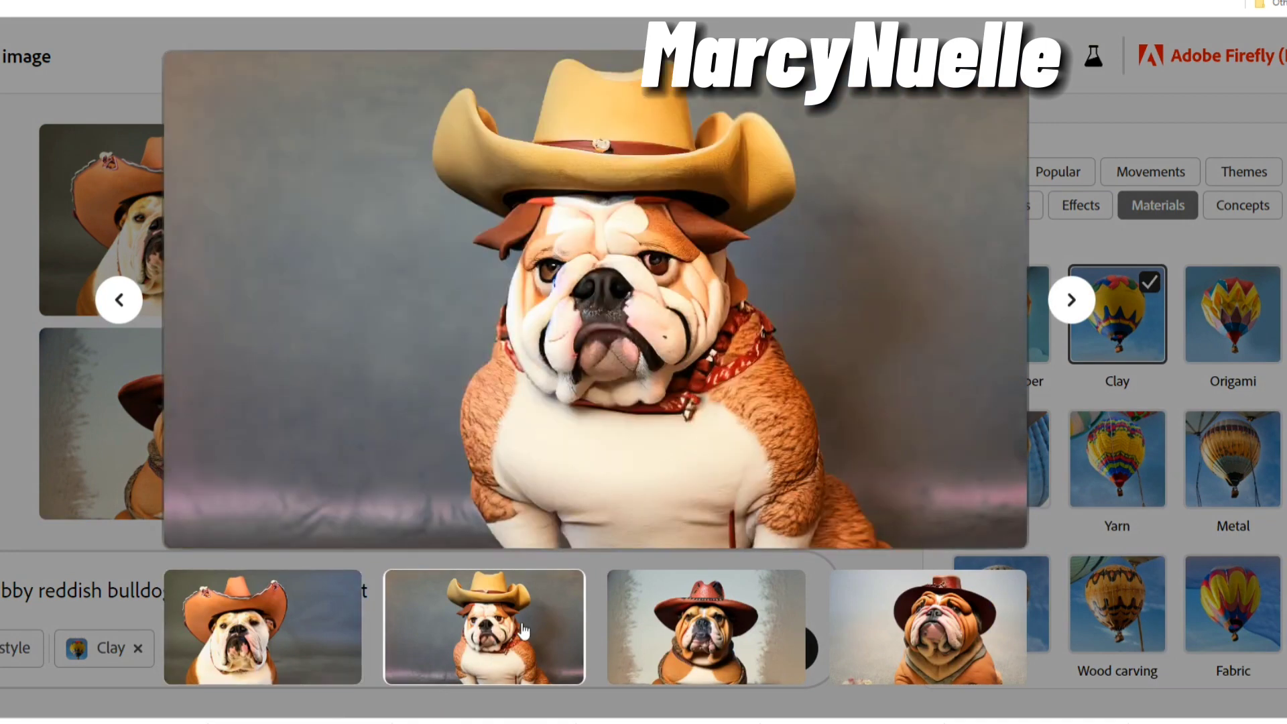
pyautogui.click(670, 630)
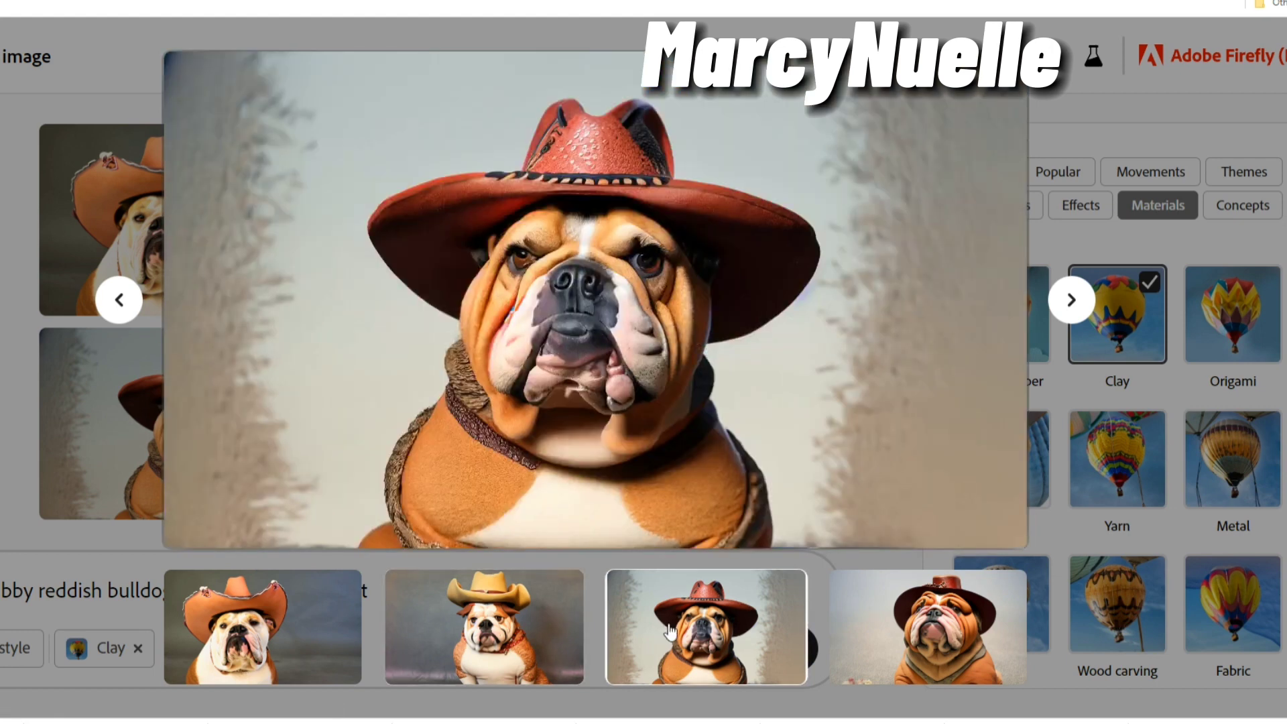
pyautogui.click(1003, 655)
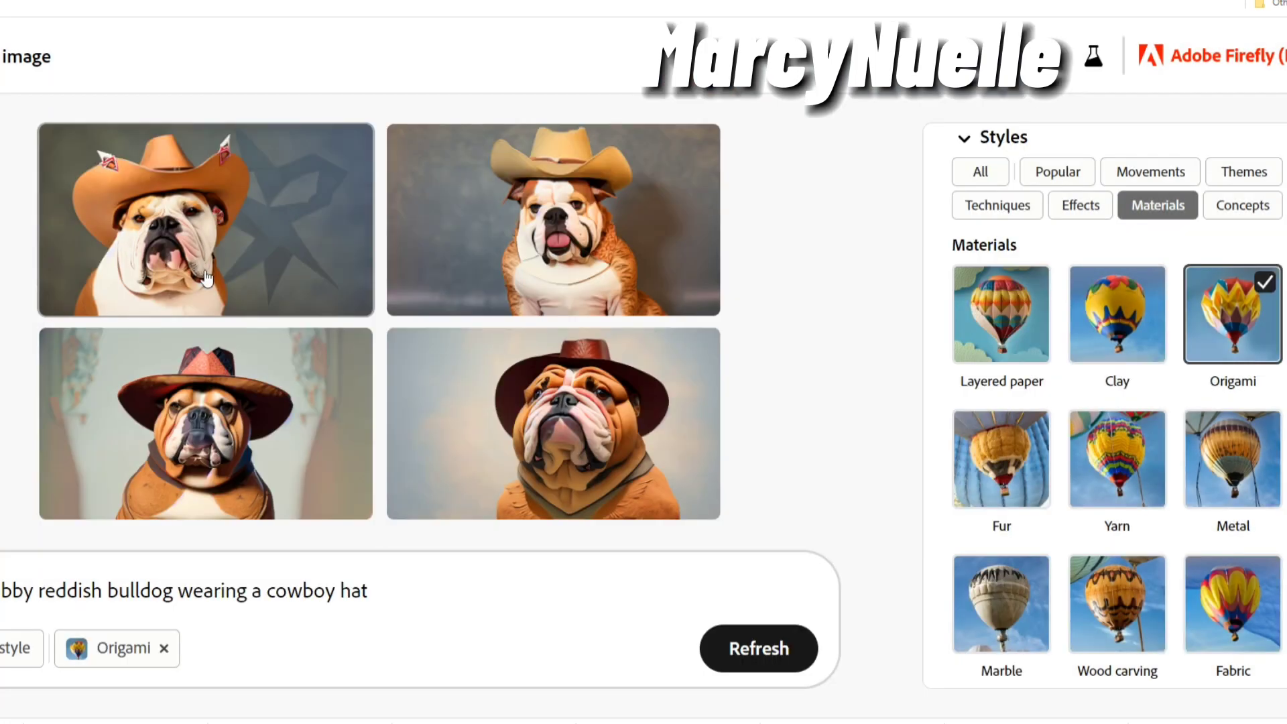
# Enlarge the Origami bulldog results one after another to examine how the style changes each of the four images
pyautogui.click(218, 241)
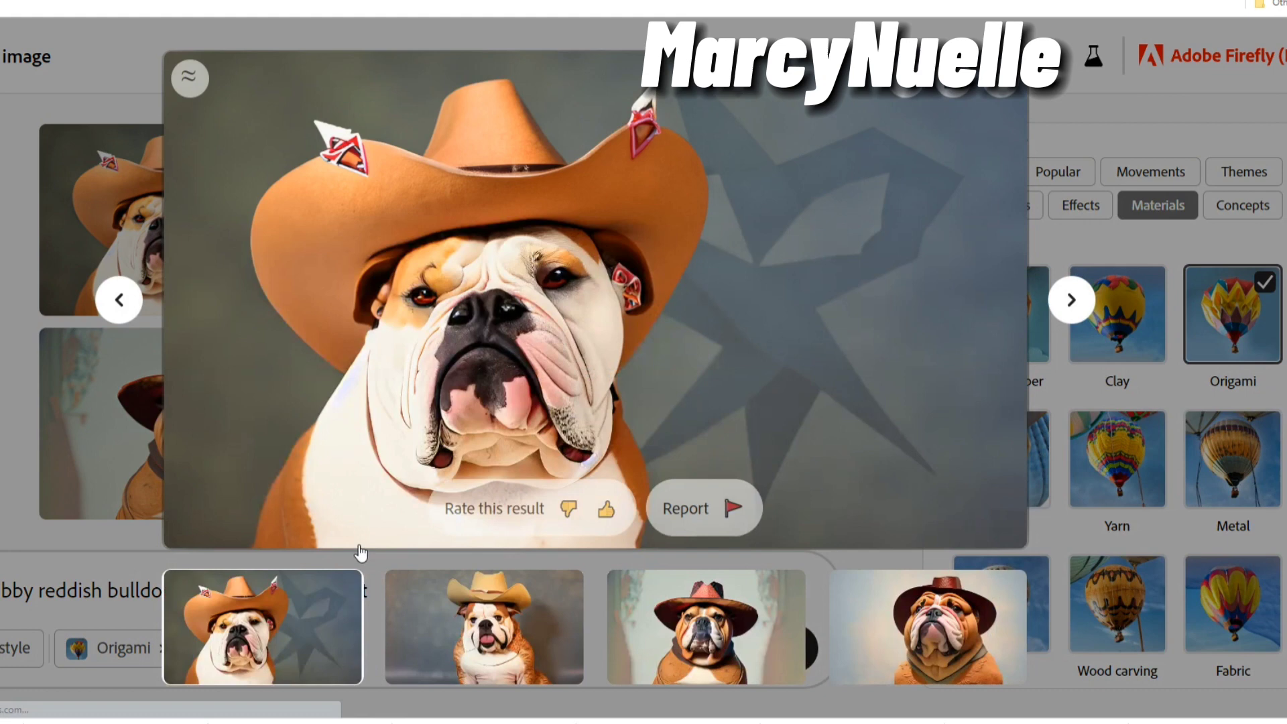
pyautogui.click(539, 654)
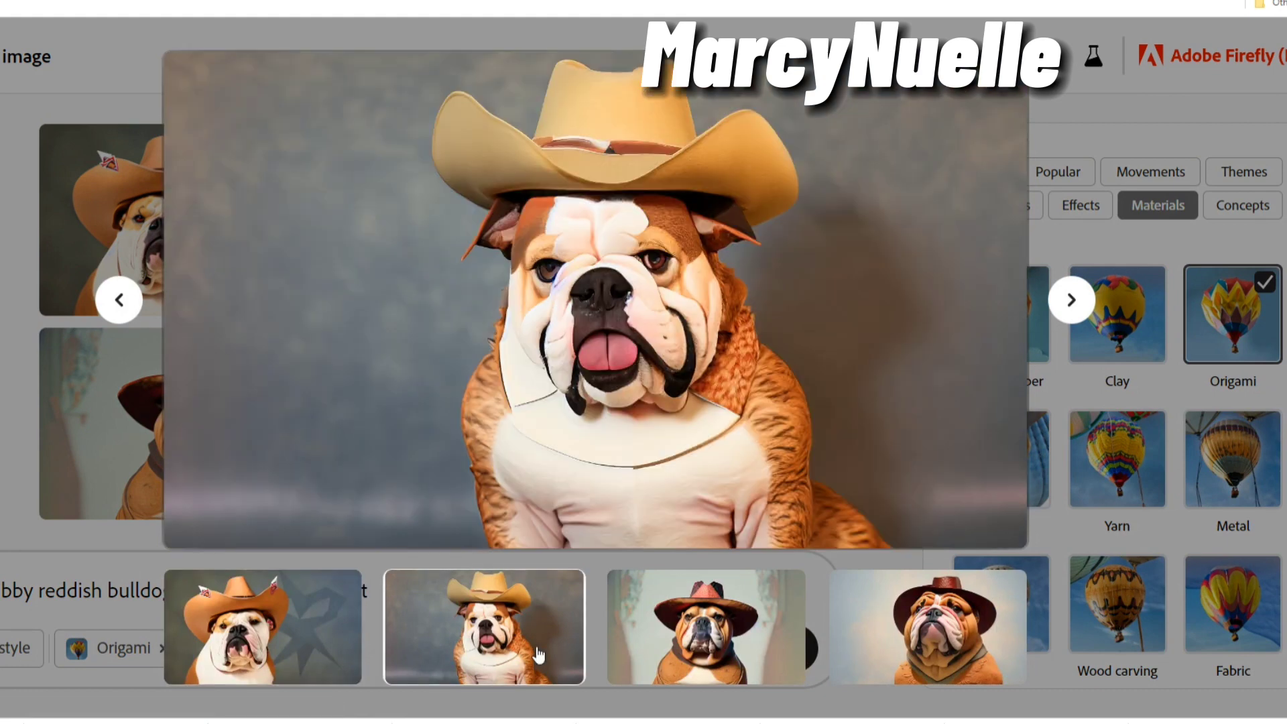
pyautogui.click(677, 632)
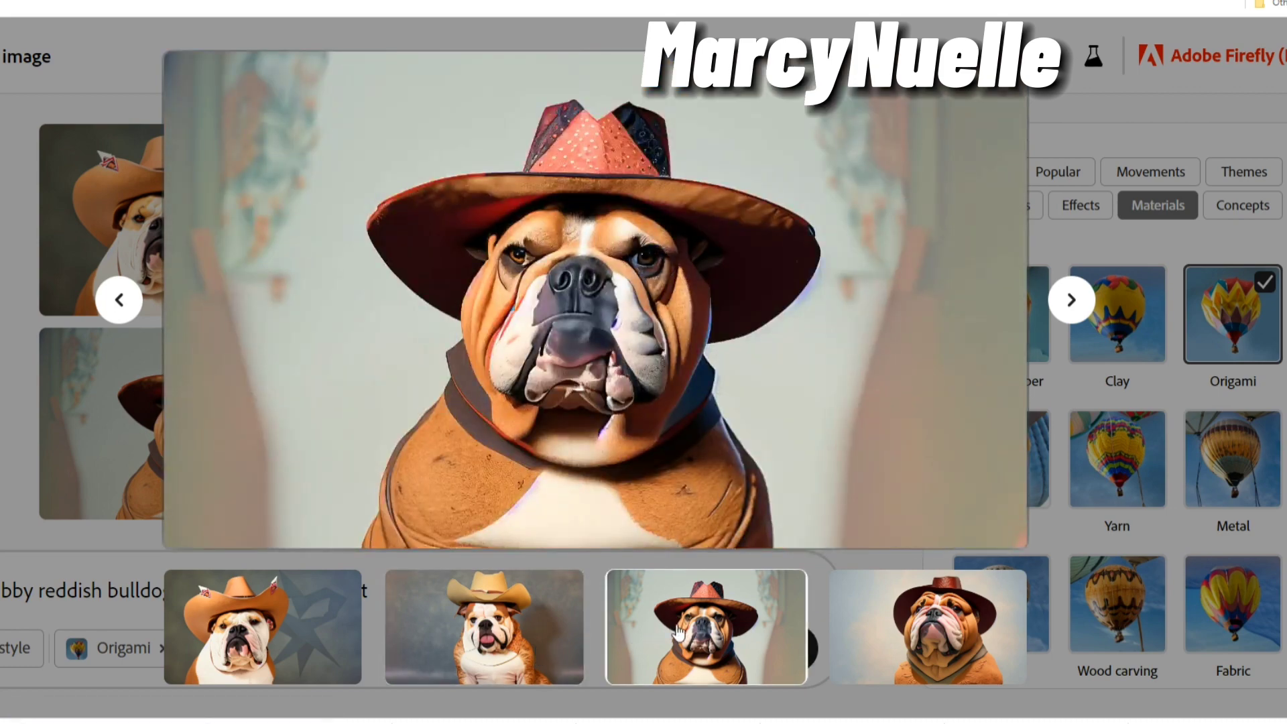
pyautogui.click(947, 649)
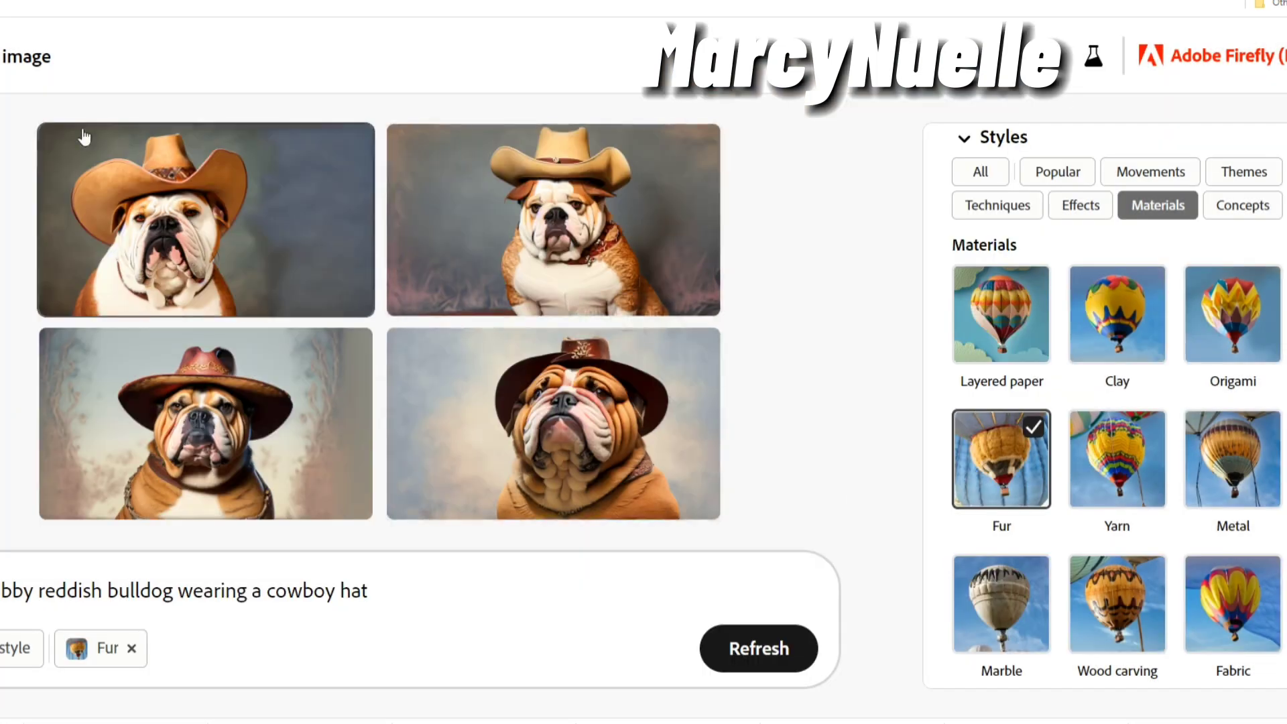
# Examine the four Fur bulldog images at enlarged size, from the first through the fourth
pyautogui.click(118, 167)
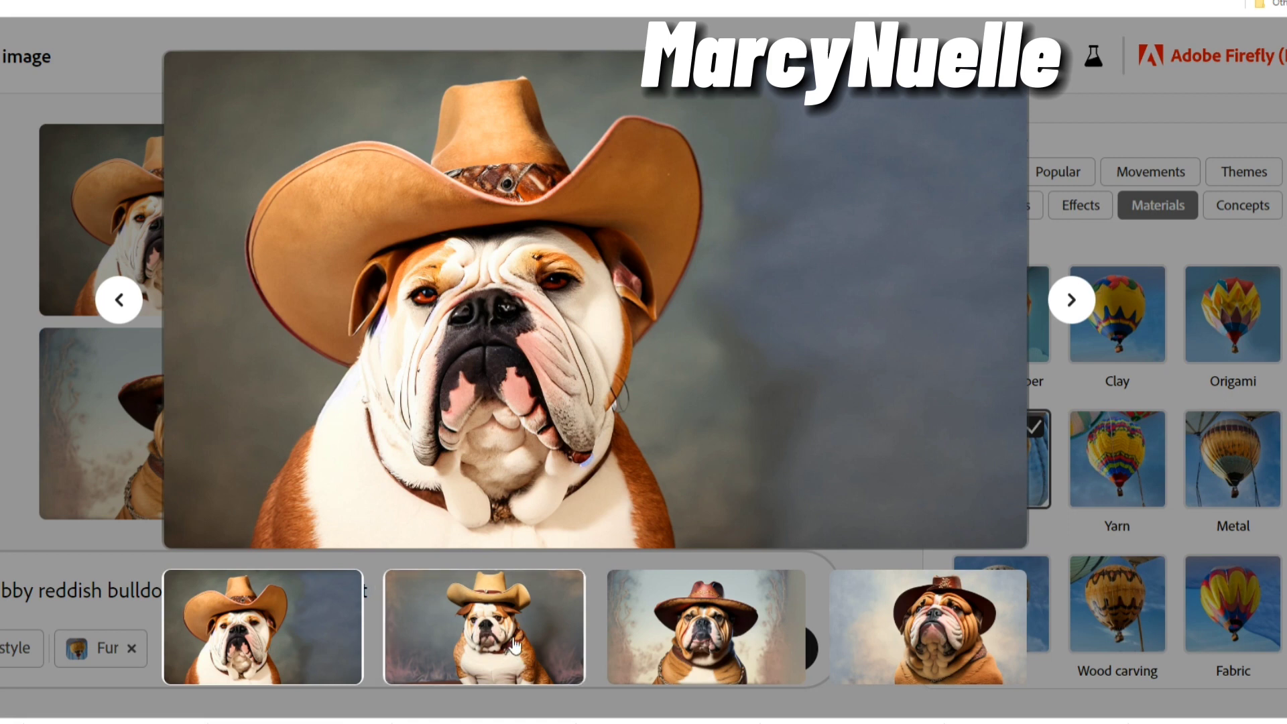
pyautogui.click(514, 644)
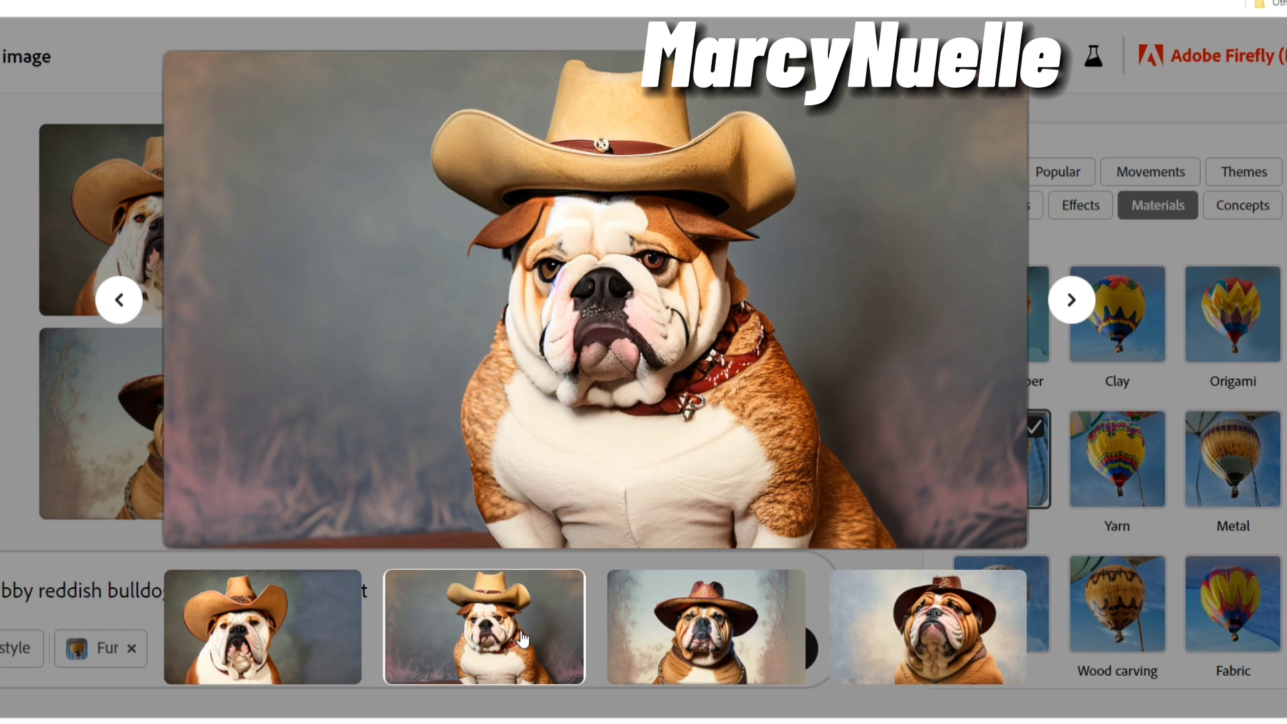
pyautogui.click(693, 646)
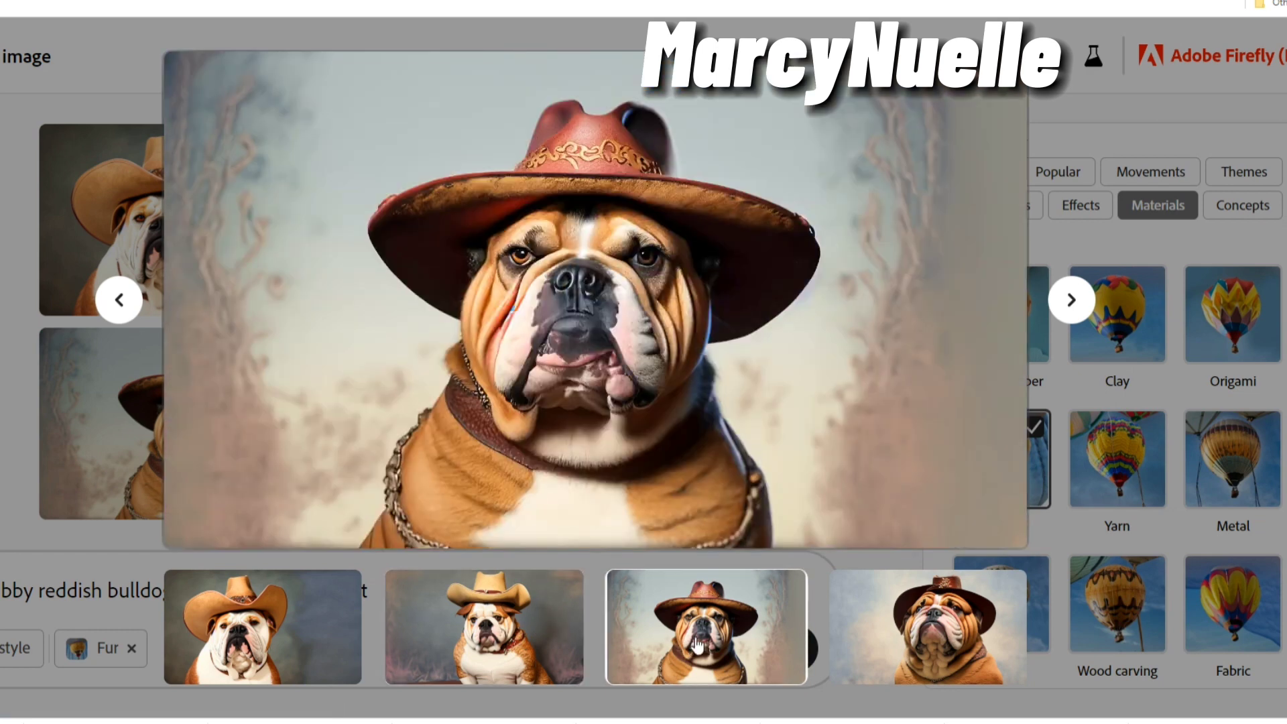
pyautogui.click(927, 628)
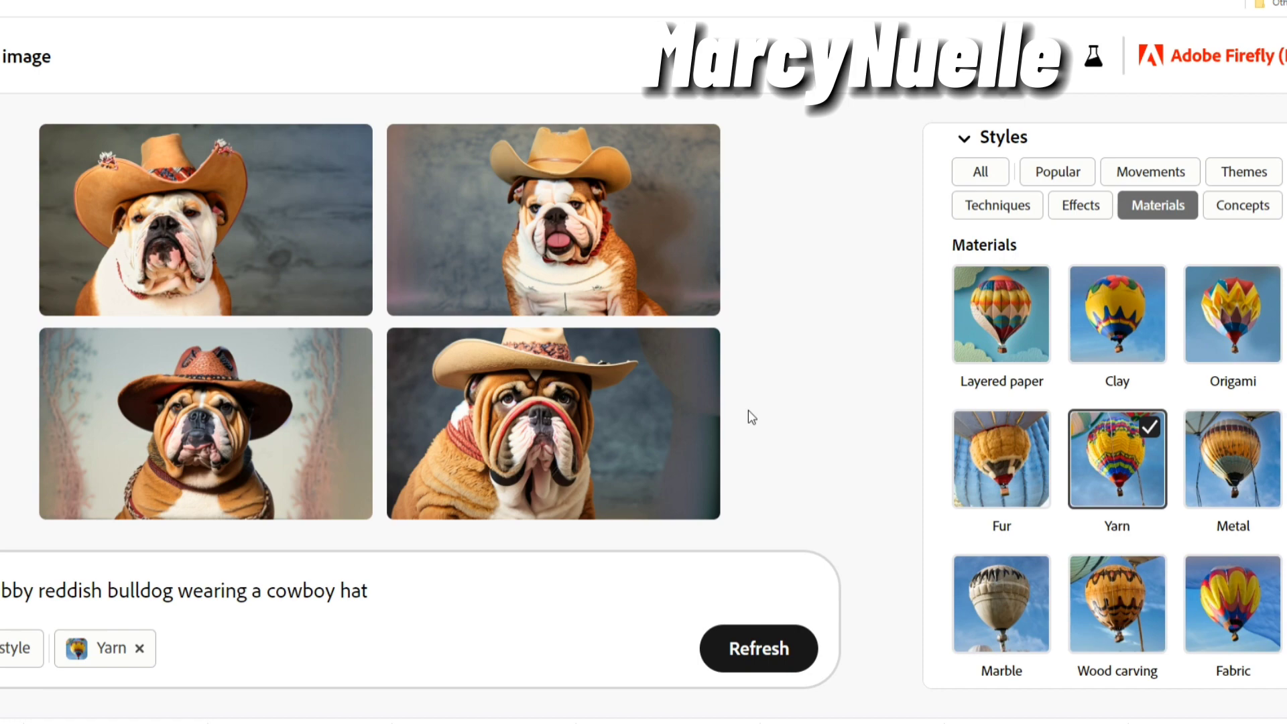
# Look through the four enlarged Yarn bulldog images, examining the hats, collars and backgrounds
pyautogui.click(195, 207)
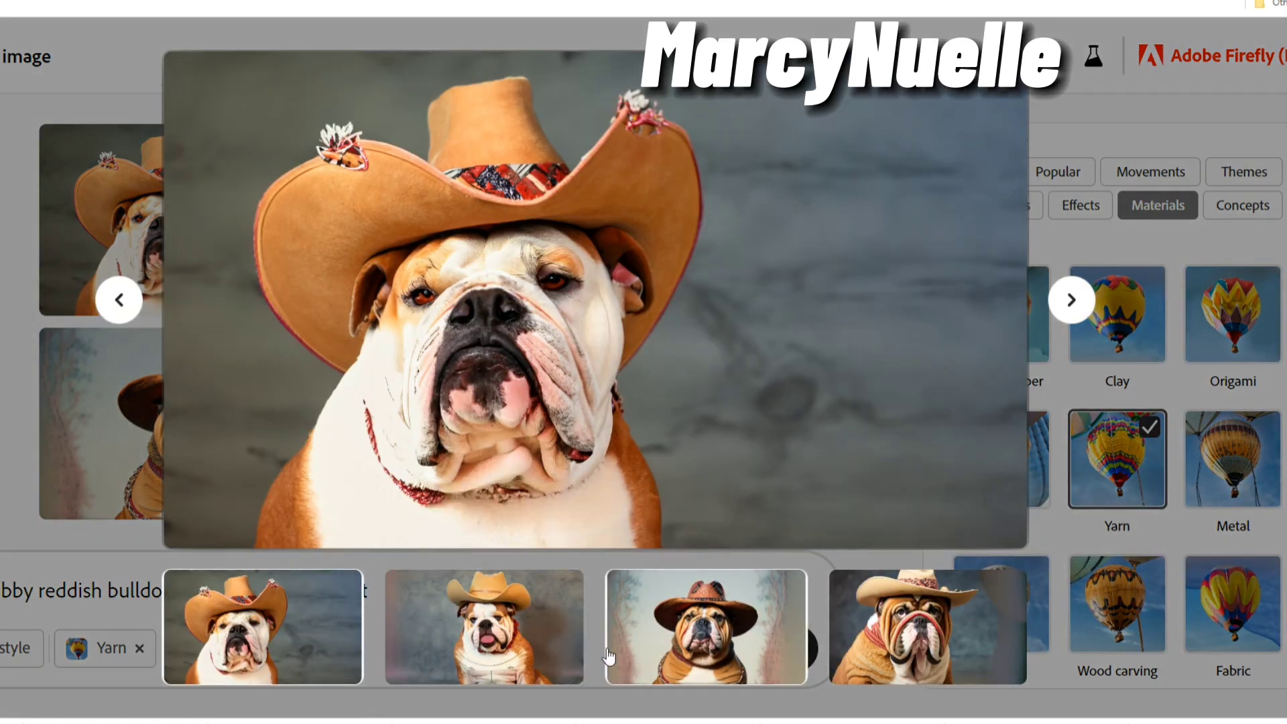
pyautogui.click(554, 640)
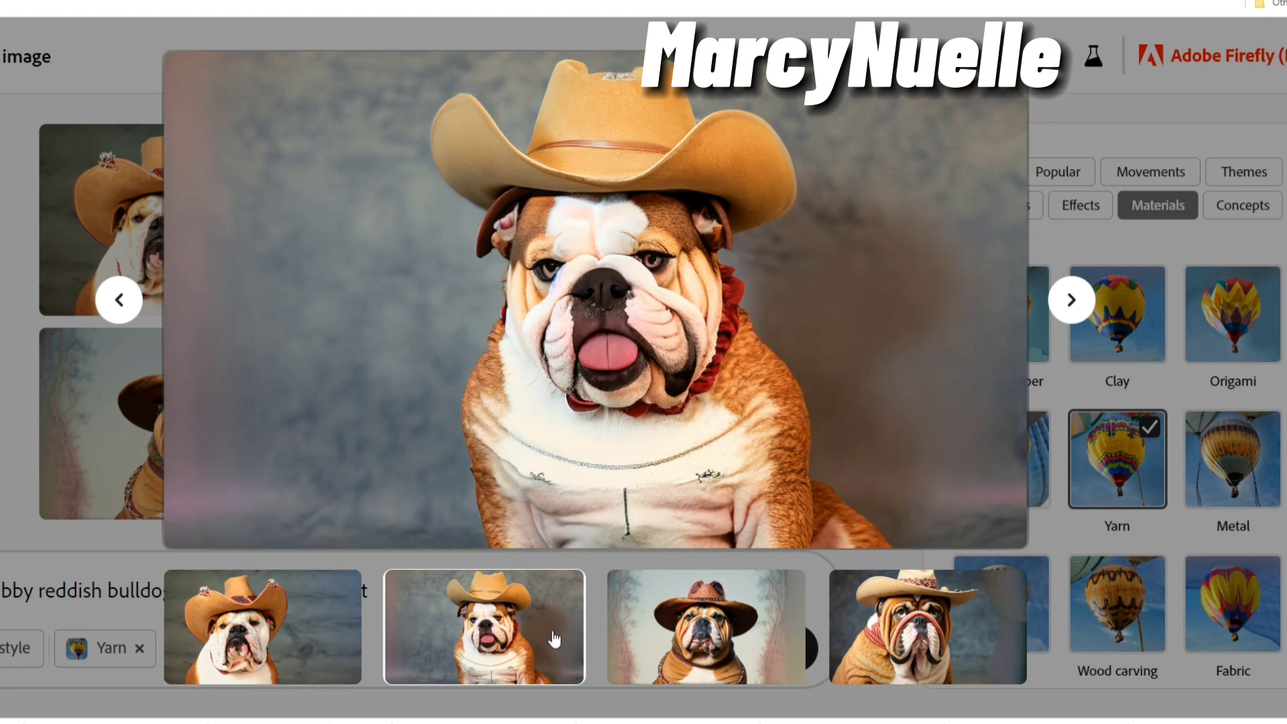
pyautogui.click(700, 613)
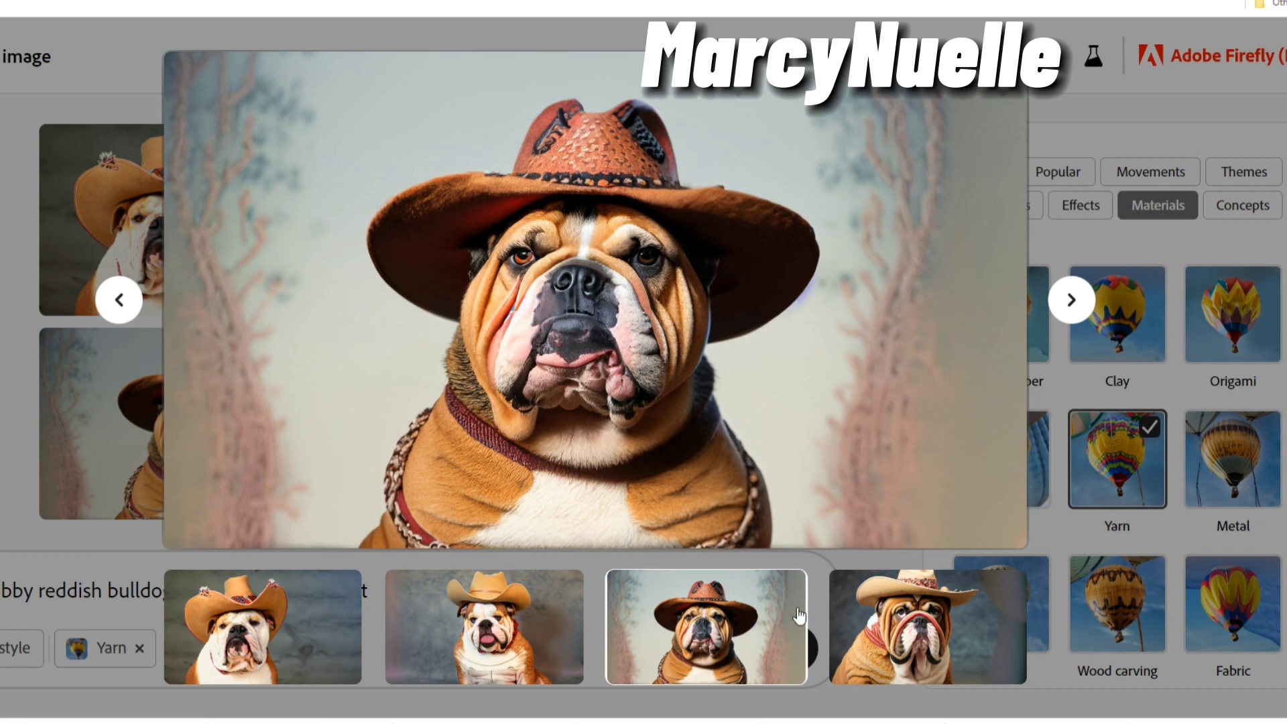
pyautogui.moveTo(726, 253)
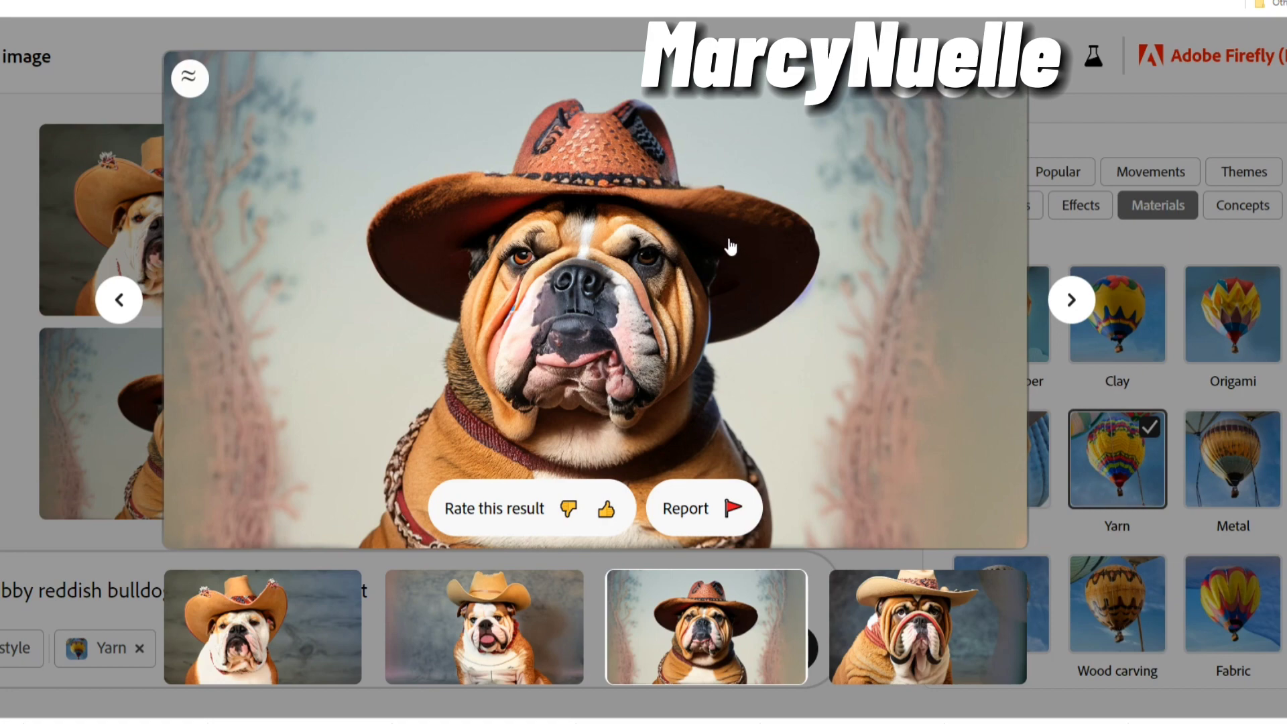
pyautogui.click(933, 623)
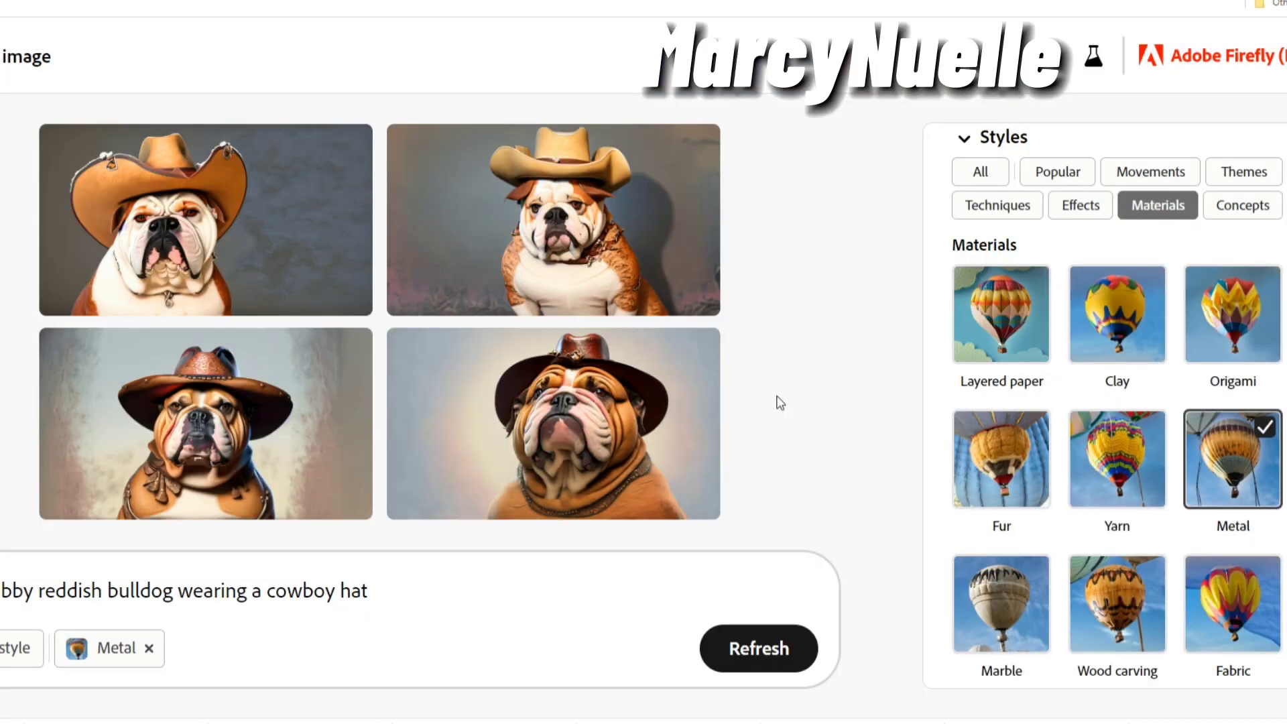
# Enlarge each of the four Metal bulldog images to examine the style's effect on the hats and accessories
pyautogui.click(249, 191)
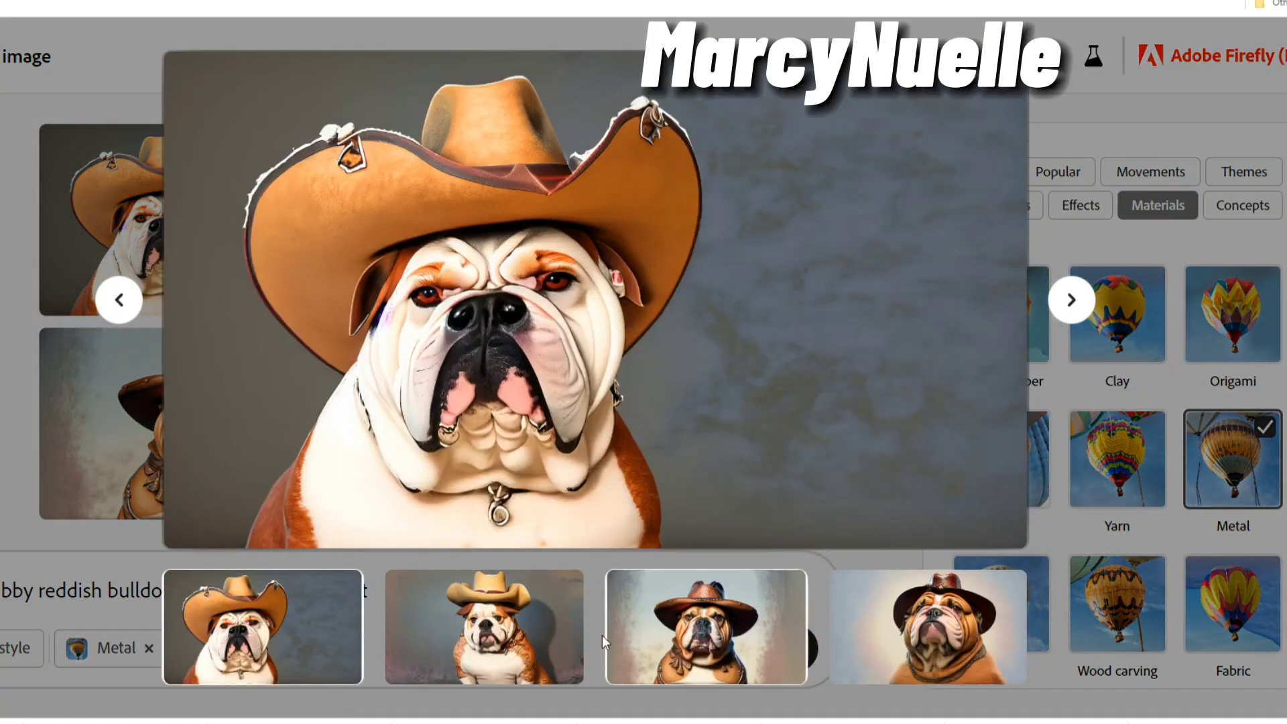
pyautogui.click(501, 645)
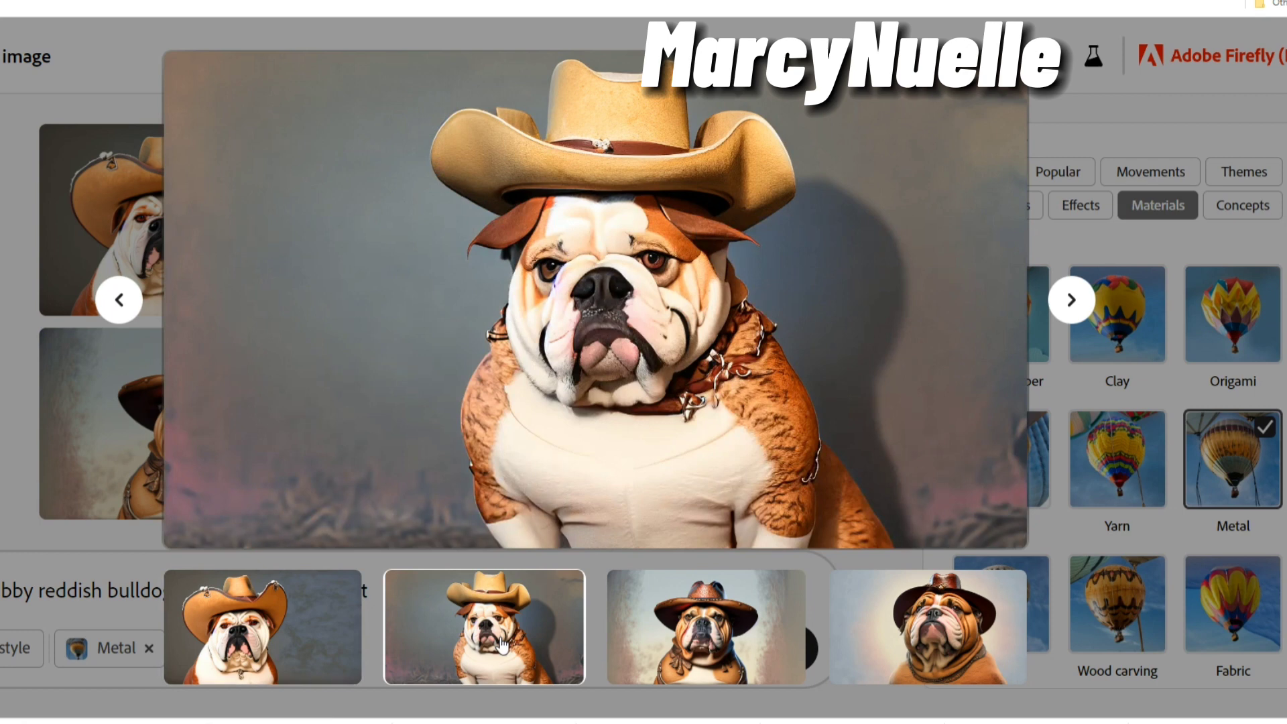
pyautogui.click(665, 631)
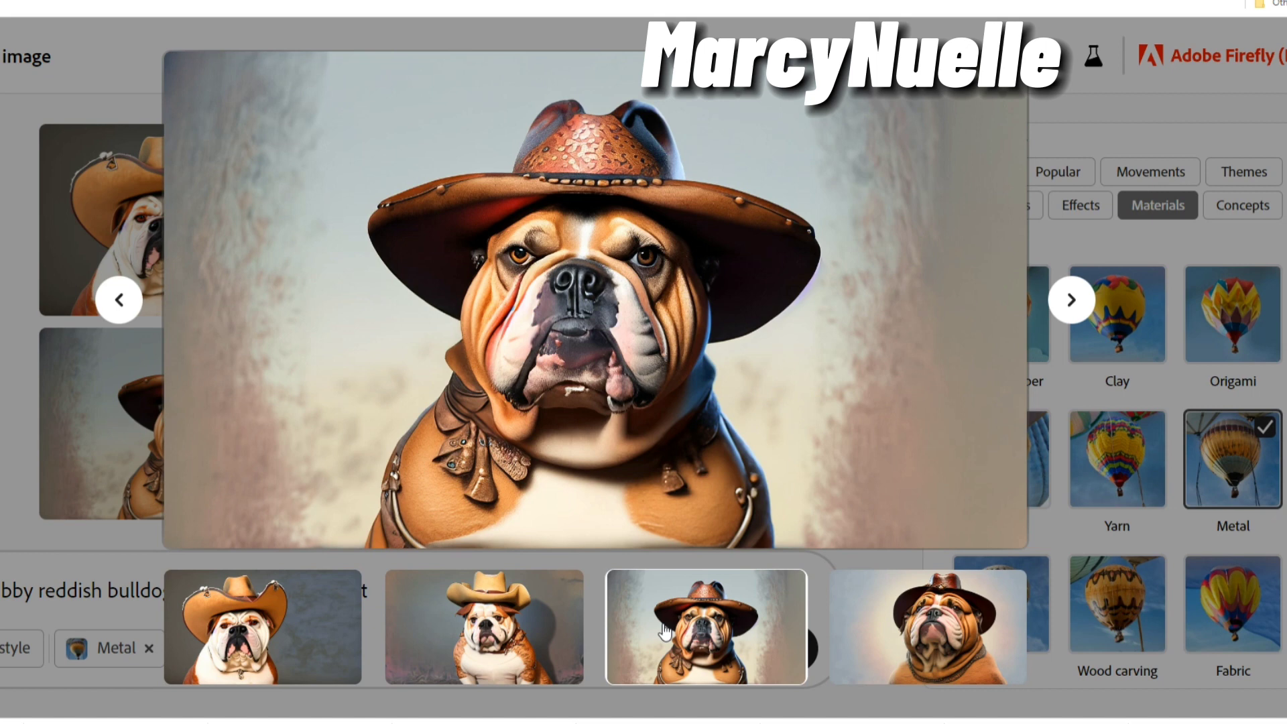
pyautogui.moveTo(322, 256)
pyautogui.click(923, 632)
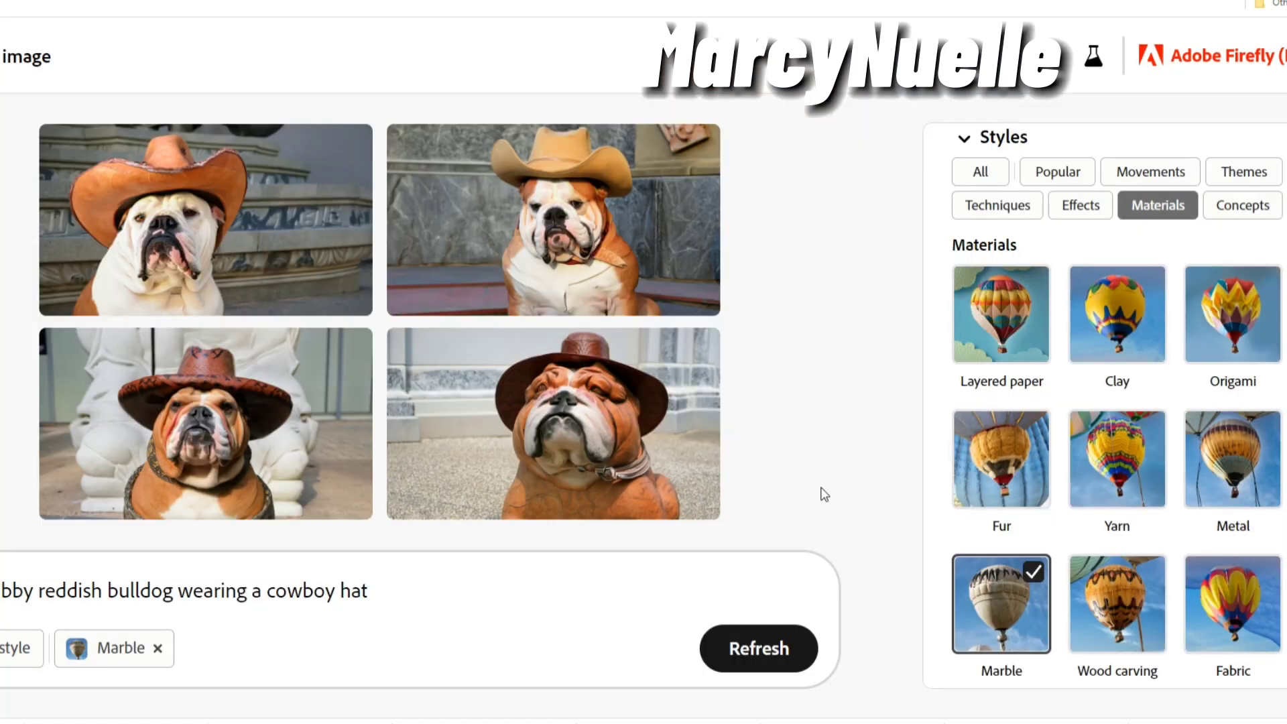
# View the four Marble bulldog images enlarged in order, examining the dogs and their surroundings
pyautogui.click(61, 194)
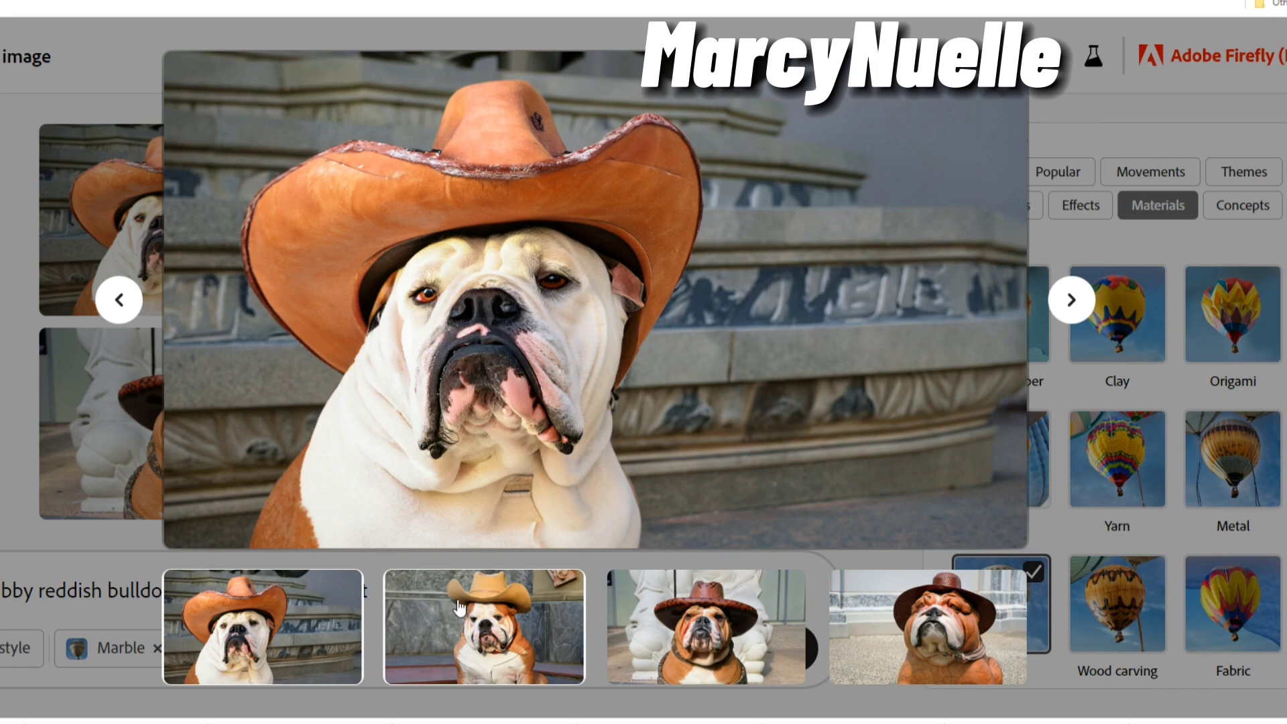
pyautogui.click(444, 633)
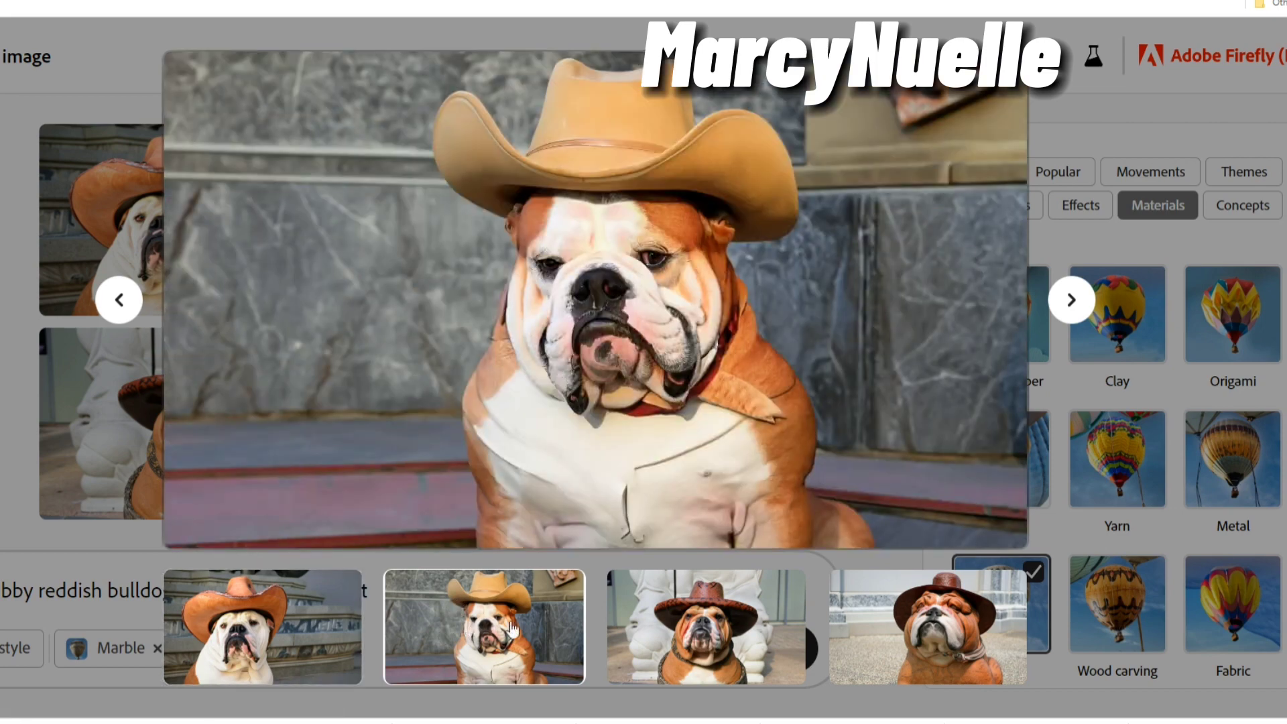
pyautogui.click(719, 640)
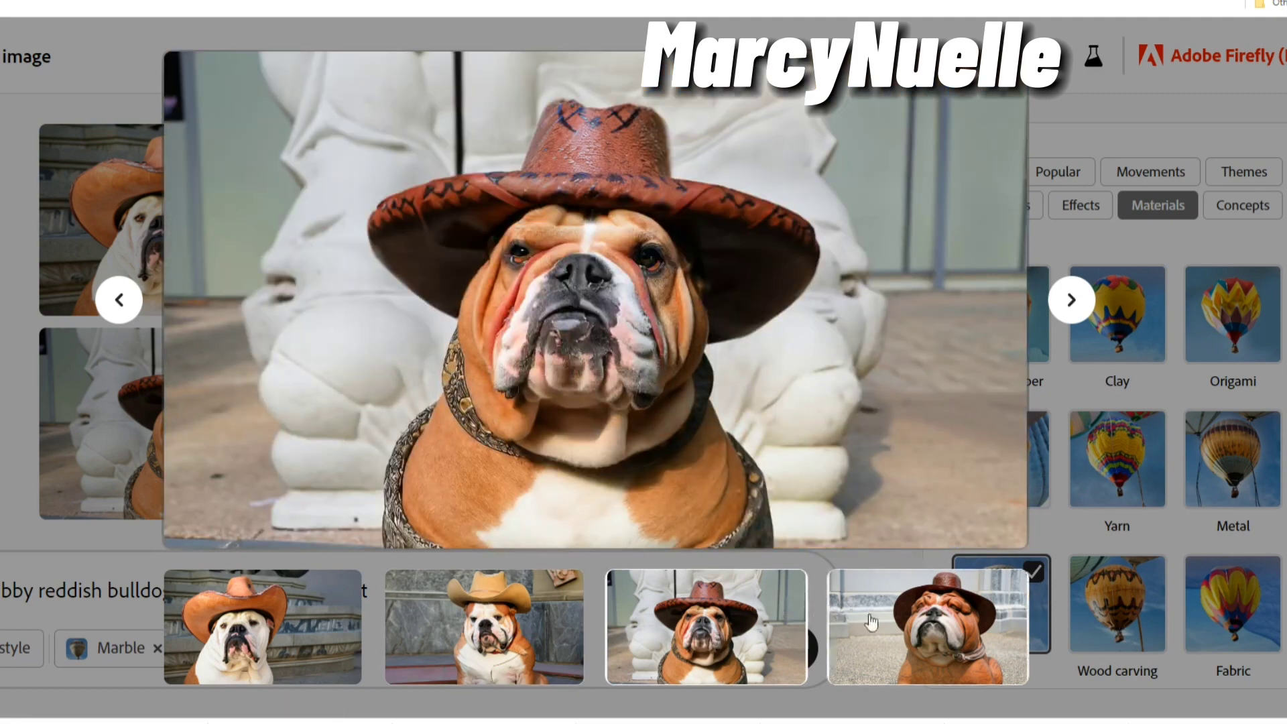
pyautogui.click(892, 628)
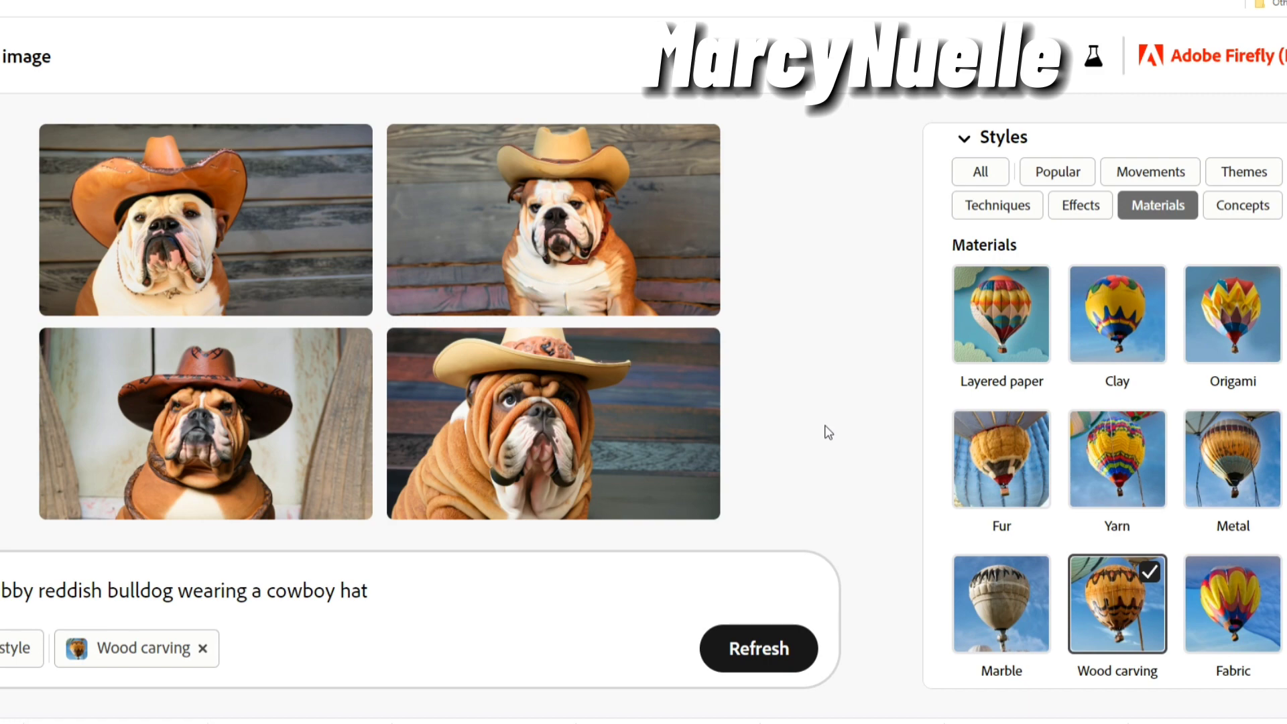
# Go through the four Wood carving bulldog images at enlarged size to examine the style's effect
pyautogui.click(345, 201)
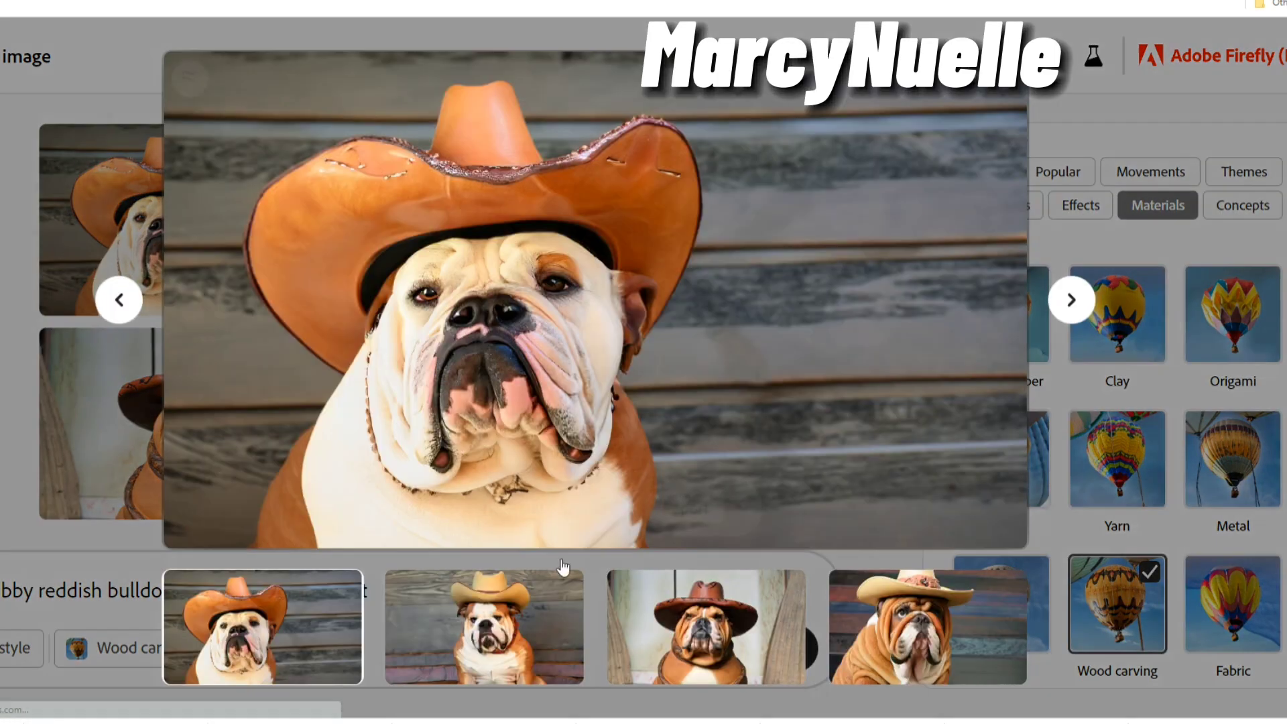
pyautogui.click(542, 674)
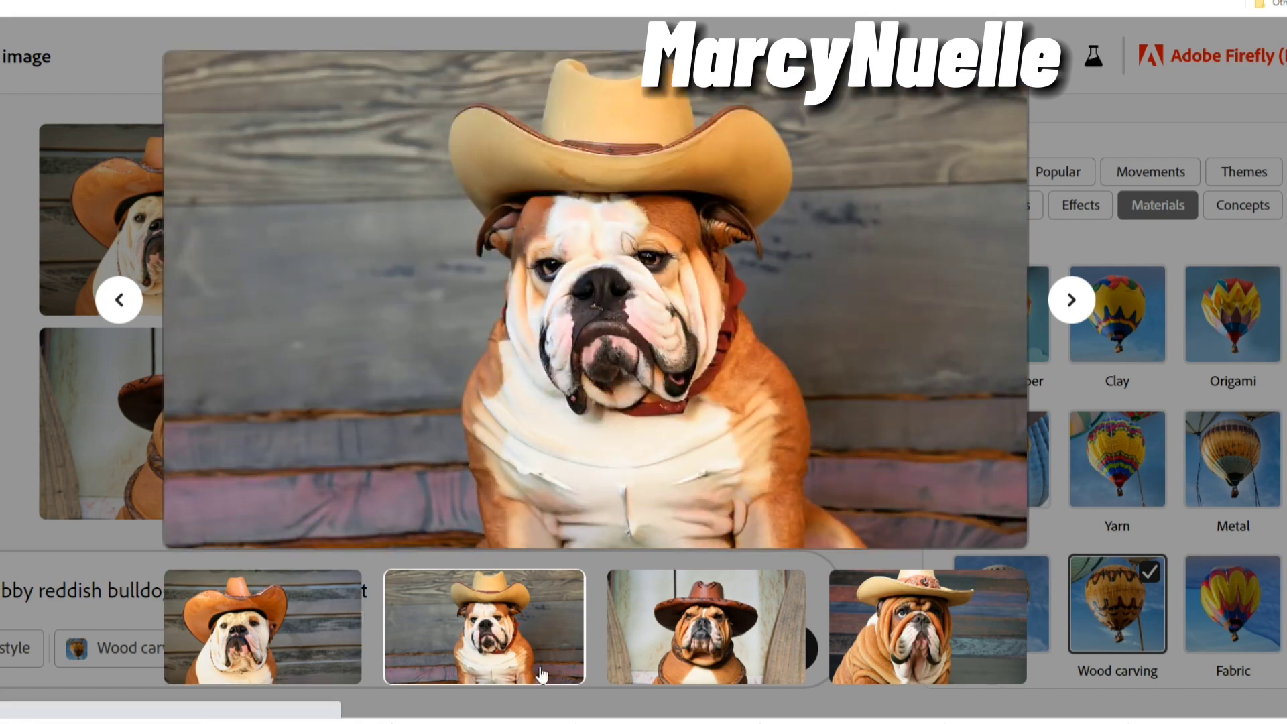
pyautogui.click(679, 670)
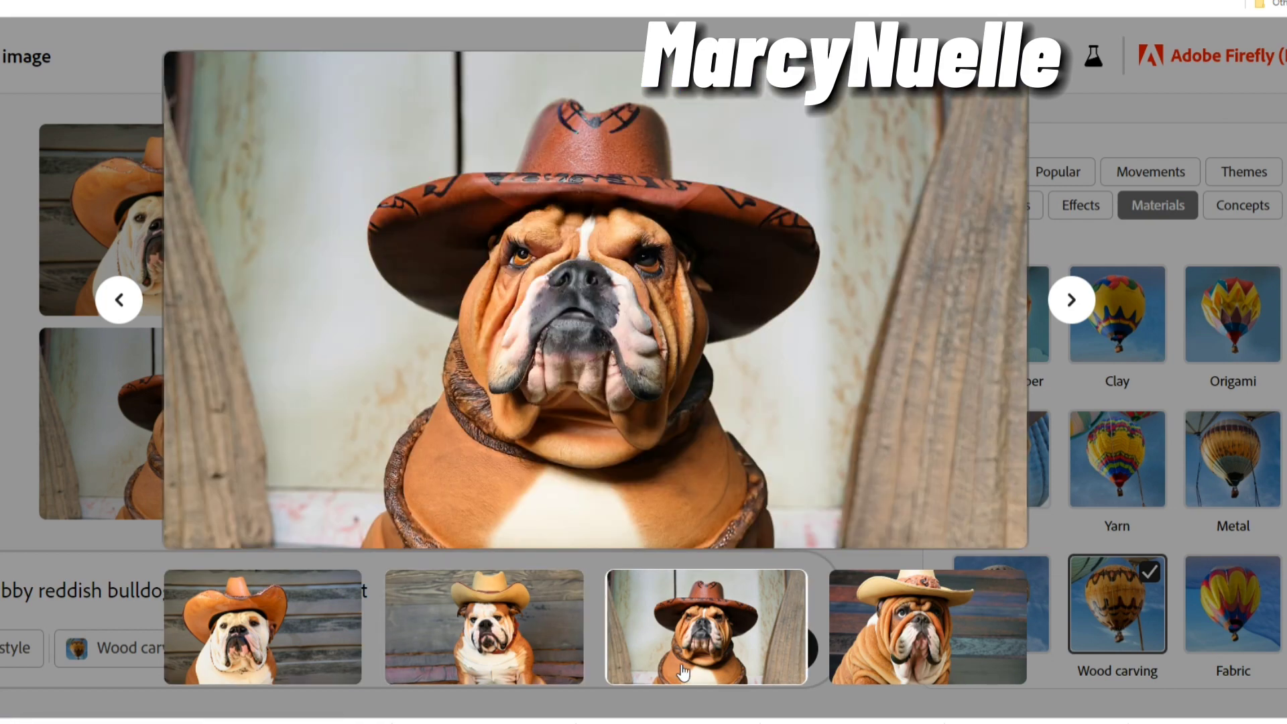
pyautogui.click(908, 651)
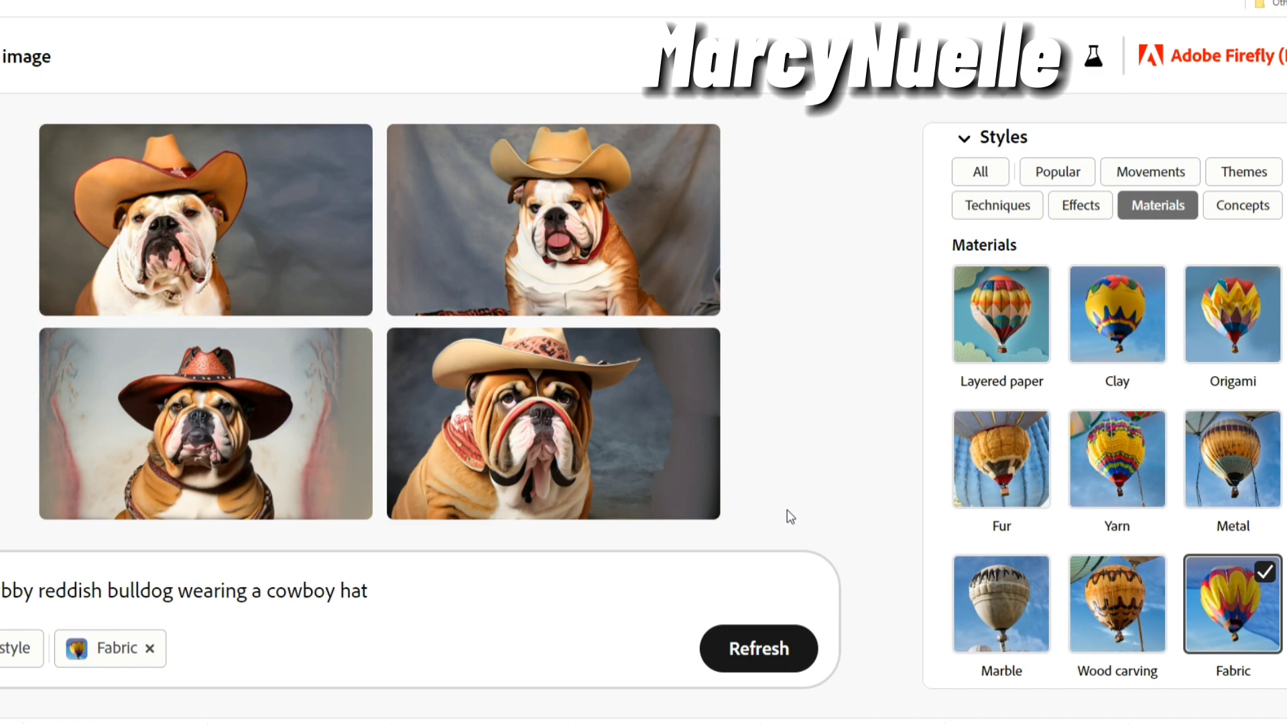
# Enlarge the four Fabric bulldog images one after another to examine the hats, scarves and backdrops, and close the enlarged view
pyautogui.click(201, 215)
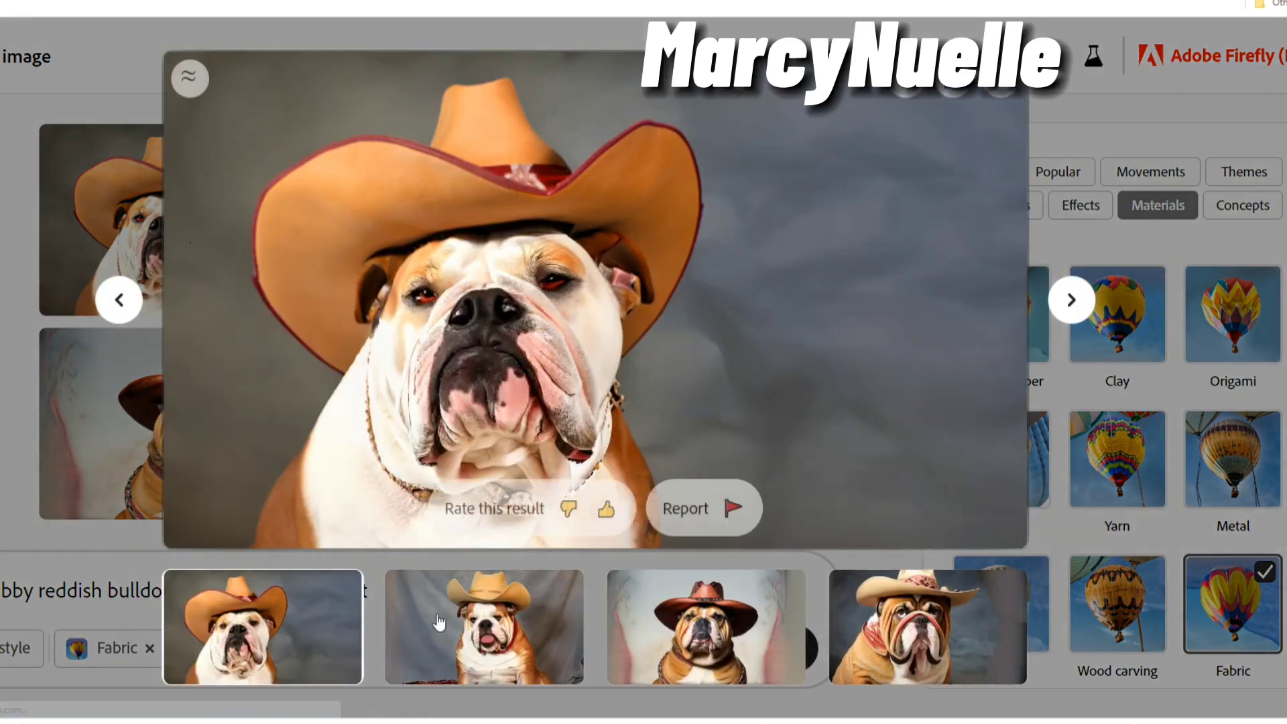
pyautogui.click(565, 660)
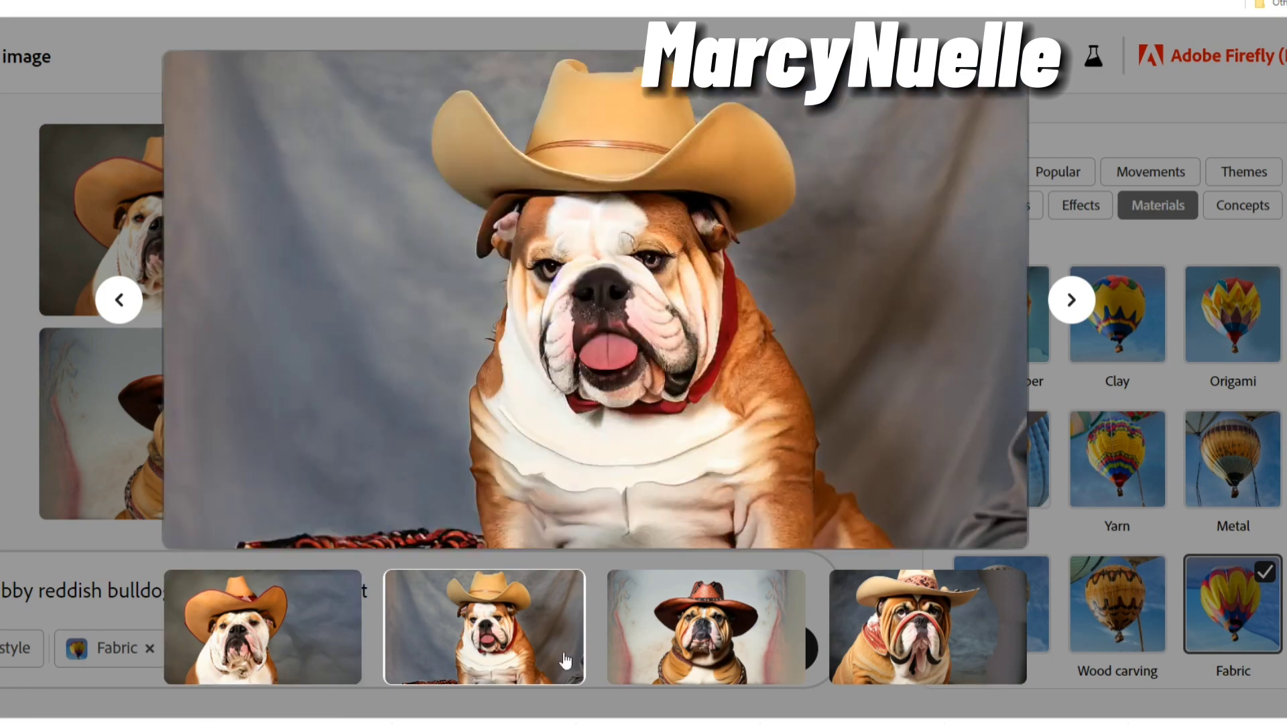
pyautogui.click(657, 642)
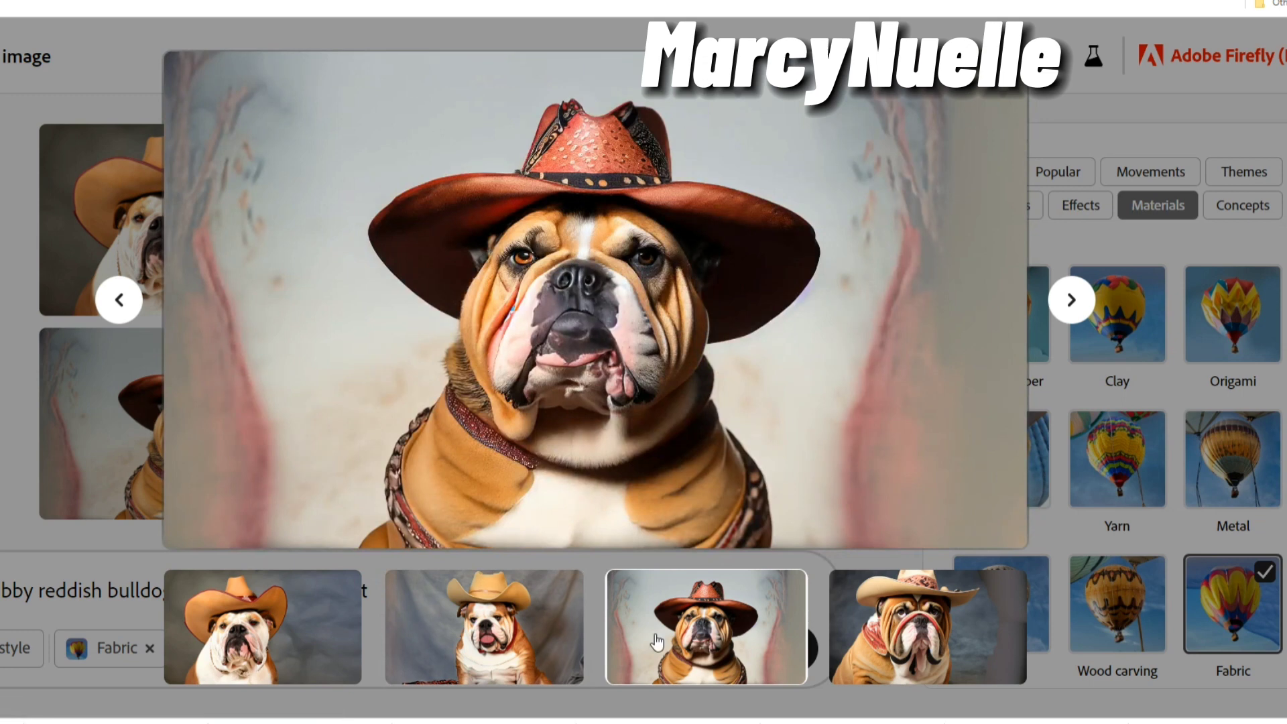
pyautogui.click(857, 647)
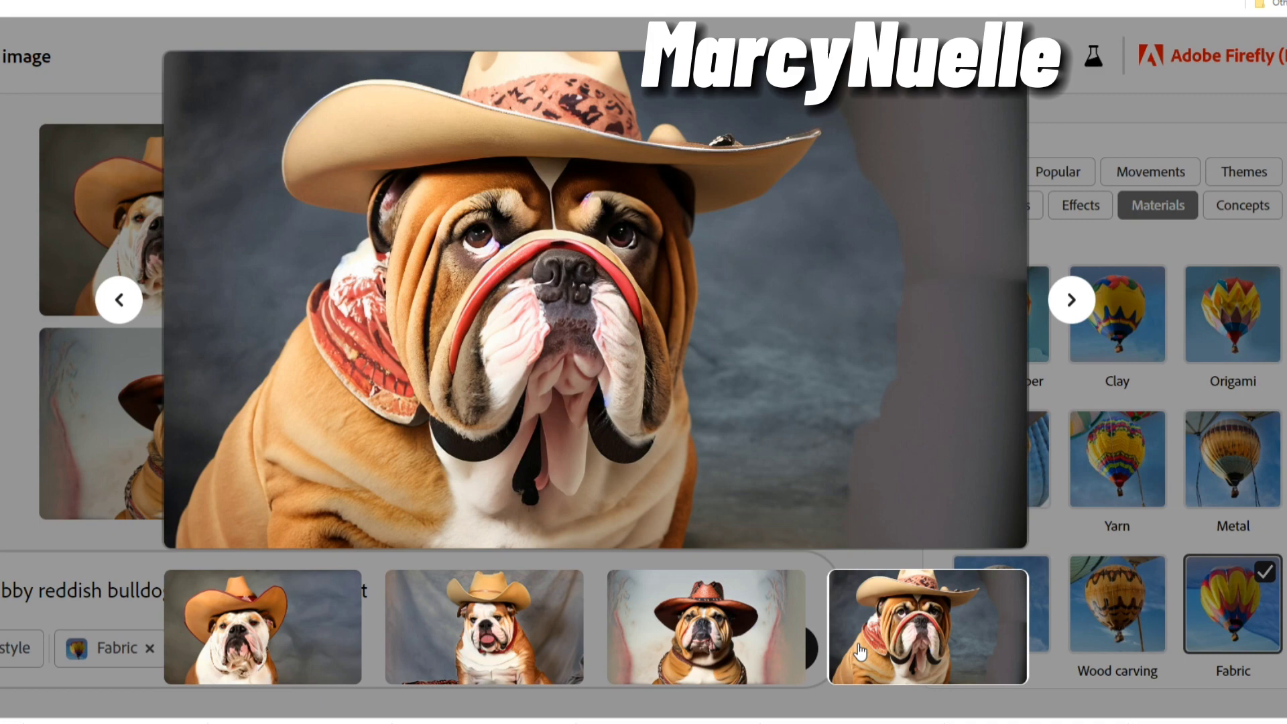
pyautogui.press('Escape')
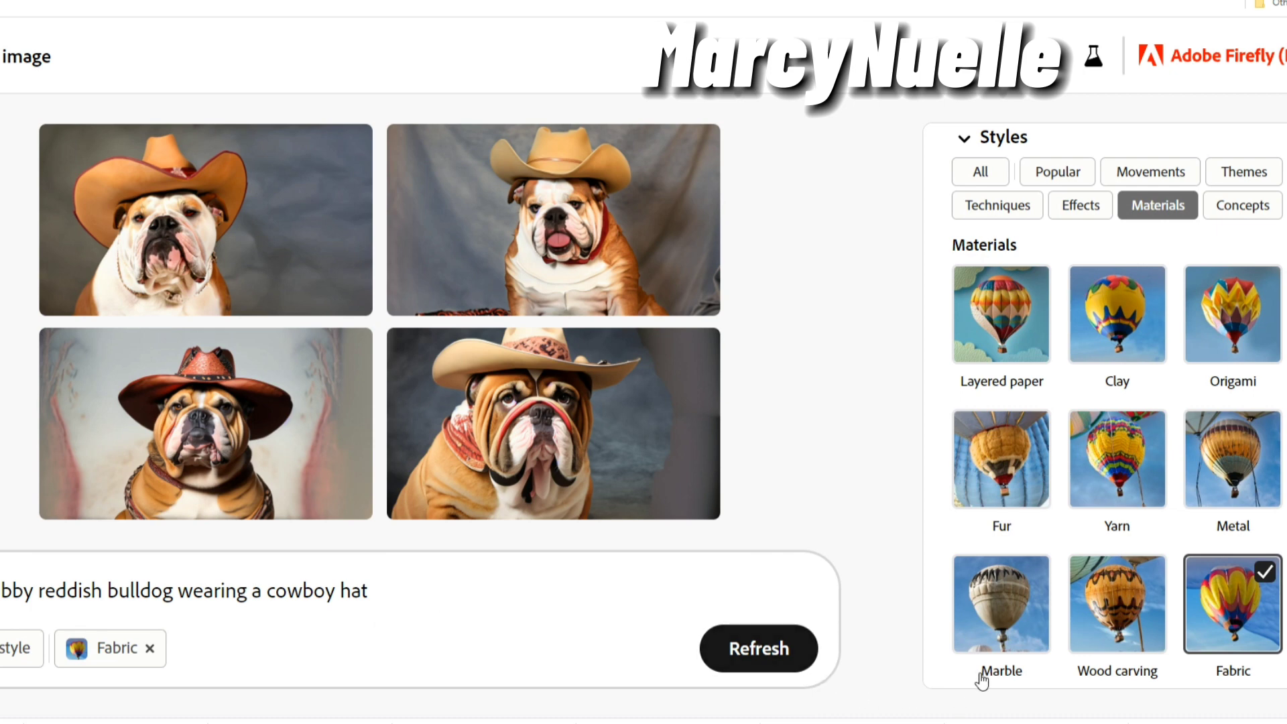
# Switch the style to Marble, add "statue" to the end of the bulldog prompt, and generate new images
pyautogui.click(1003, 622)
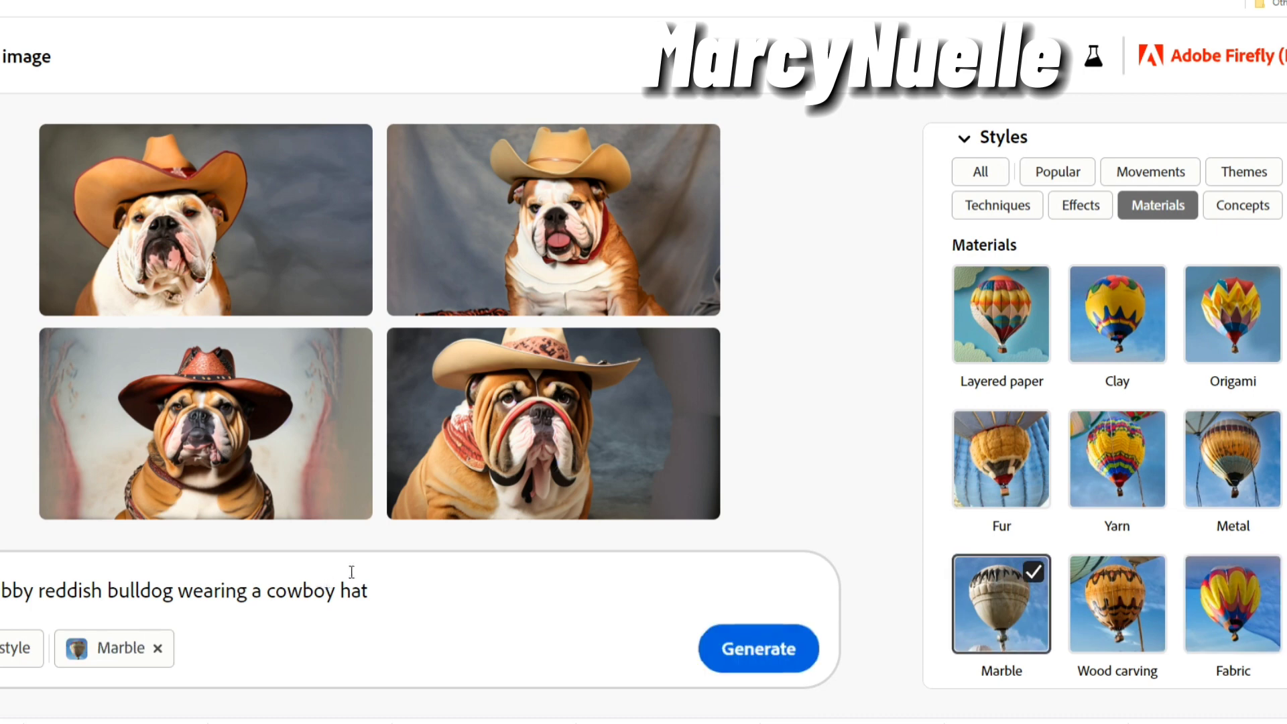
pyautogui.click(403, 604)
pyautogui.write('statue')
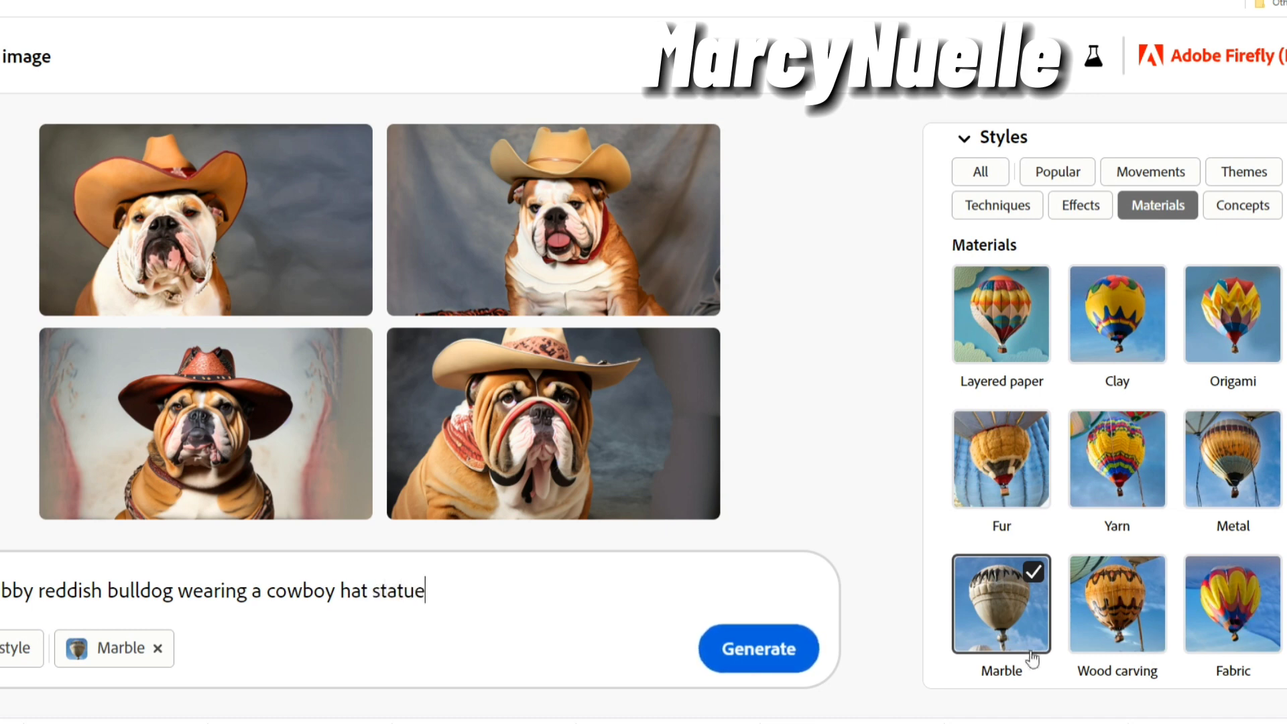
pyautogui.click(772, 659)
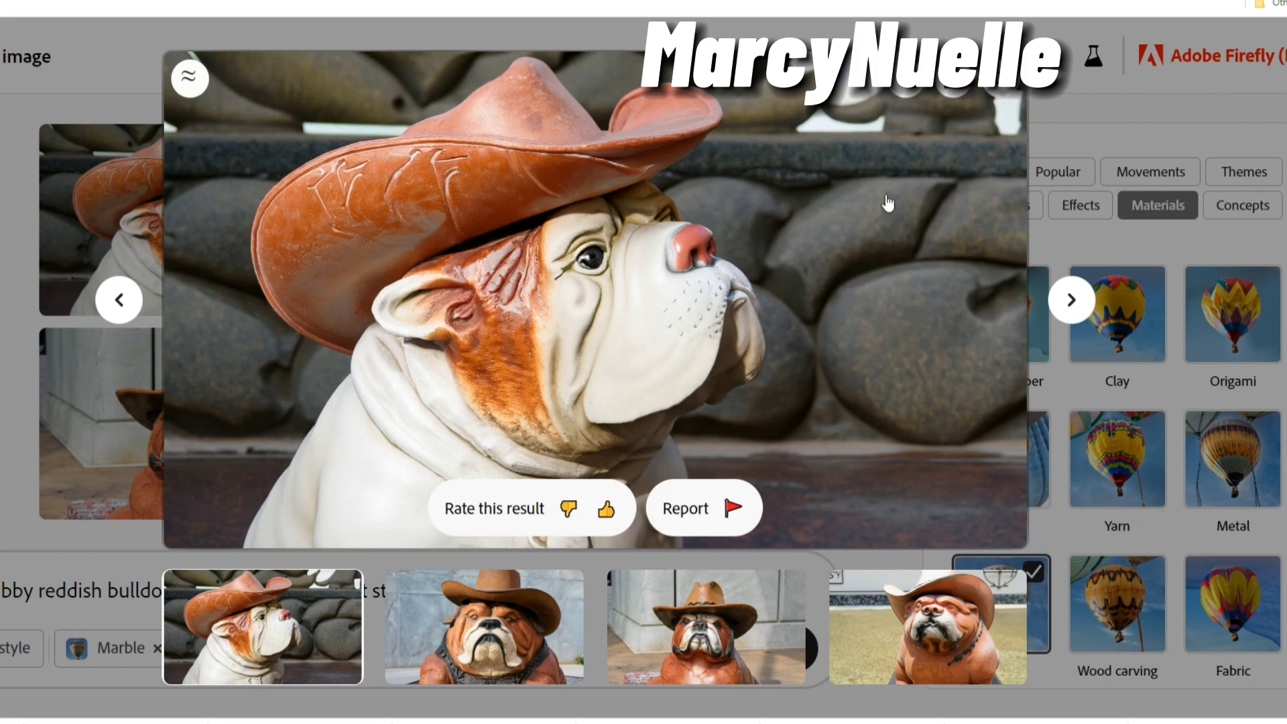
# Compare the enlarged Marble statue images of the bulldog, returning to the second and first ones for another look
pyautogui.click(527, 623)
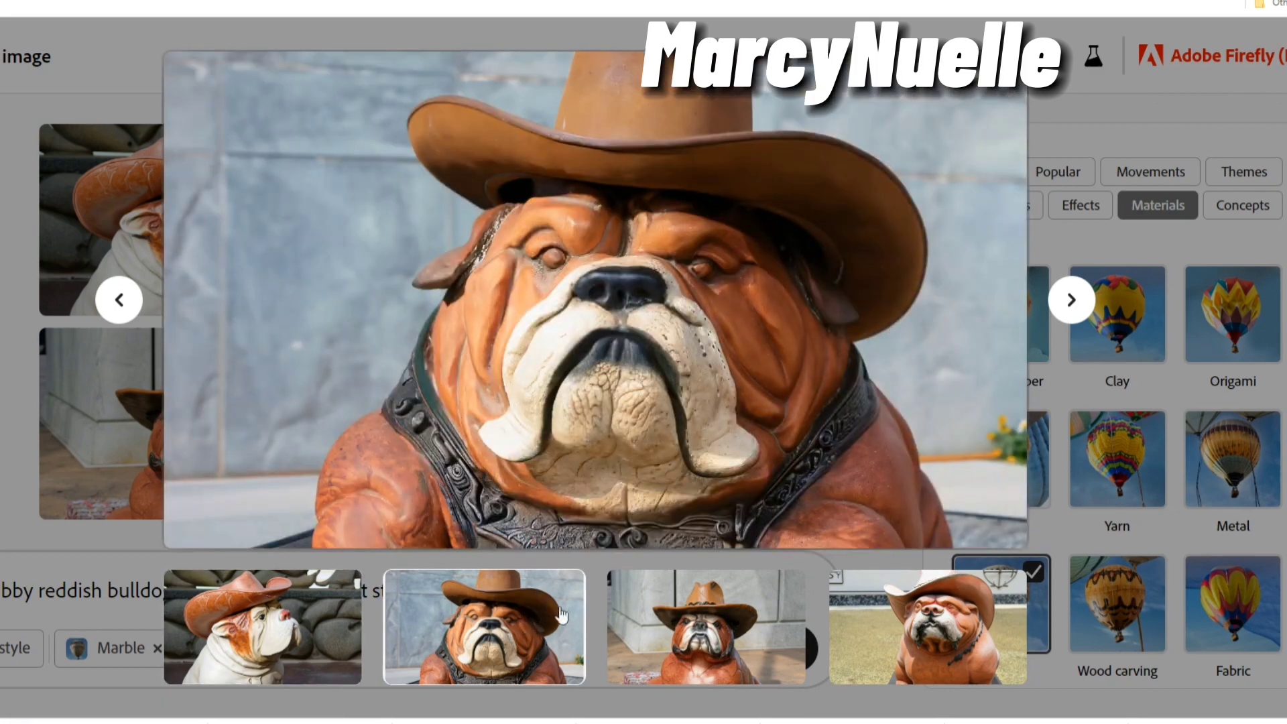
pyautogui.click(711, 614)
pyautogui.click(867, 606)
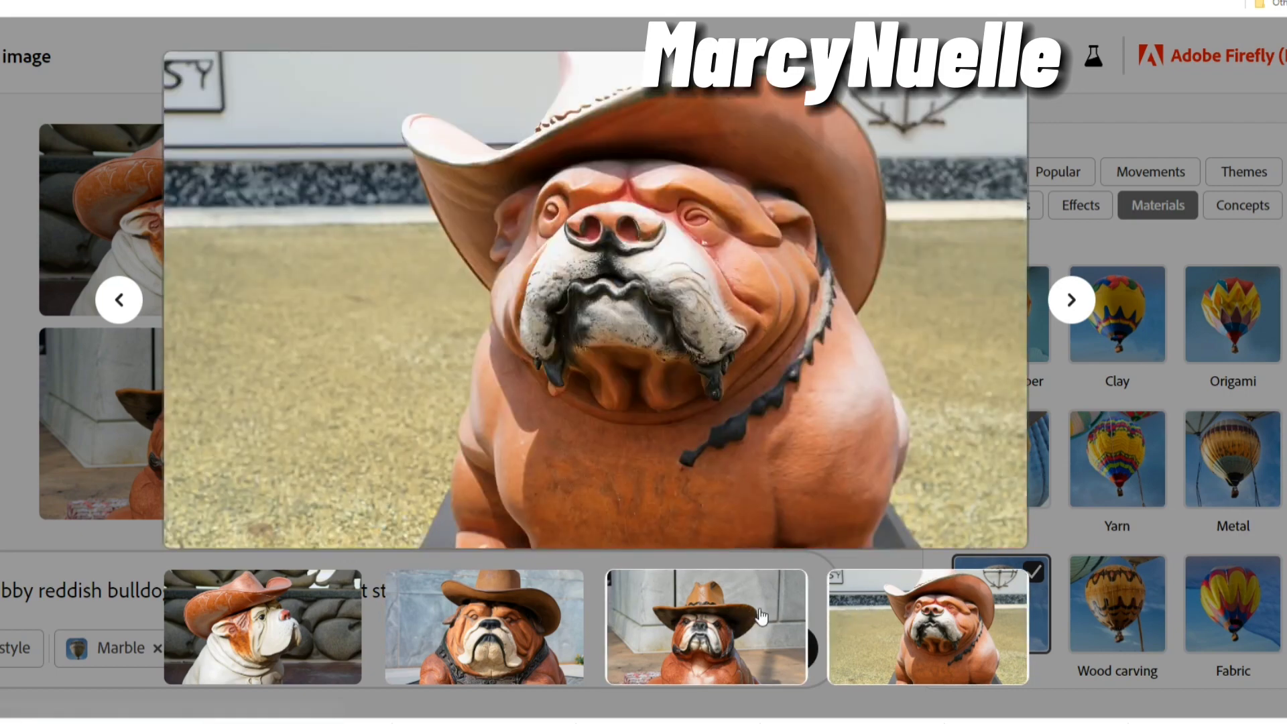
pyautogui.click(516, 623)
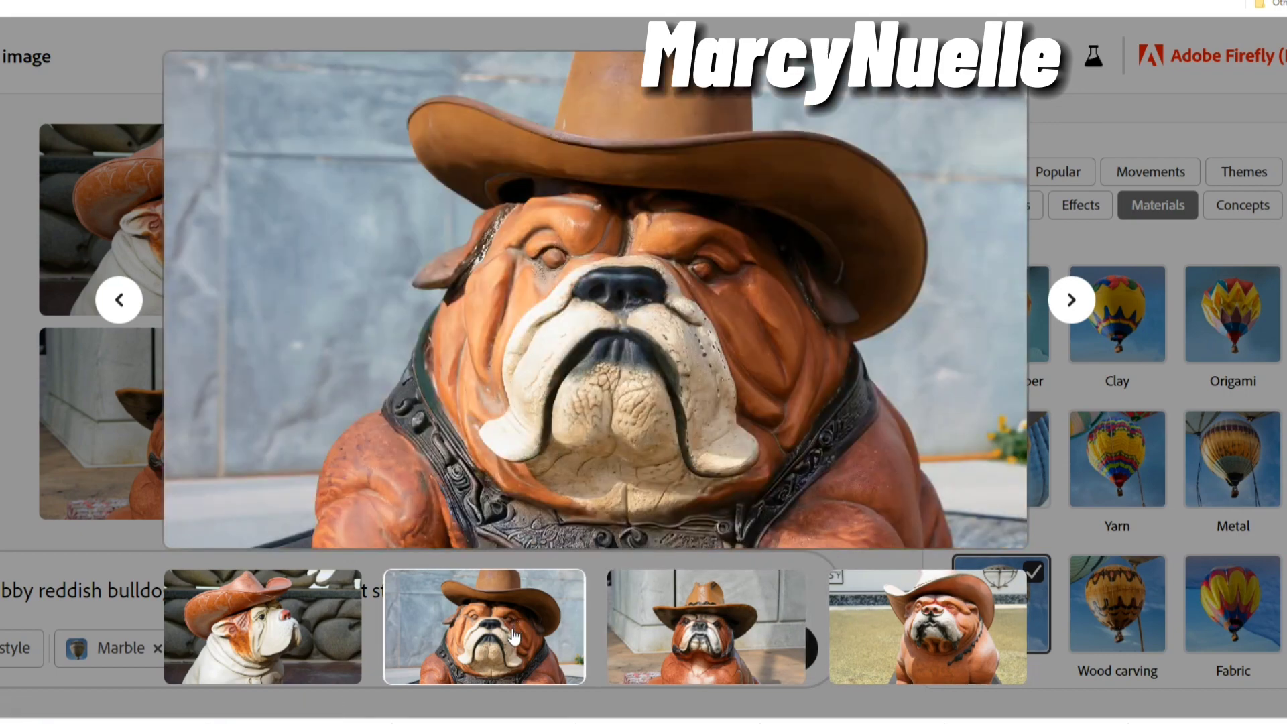
pyautogui.click(290, 613)
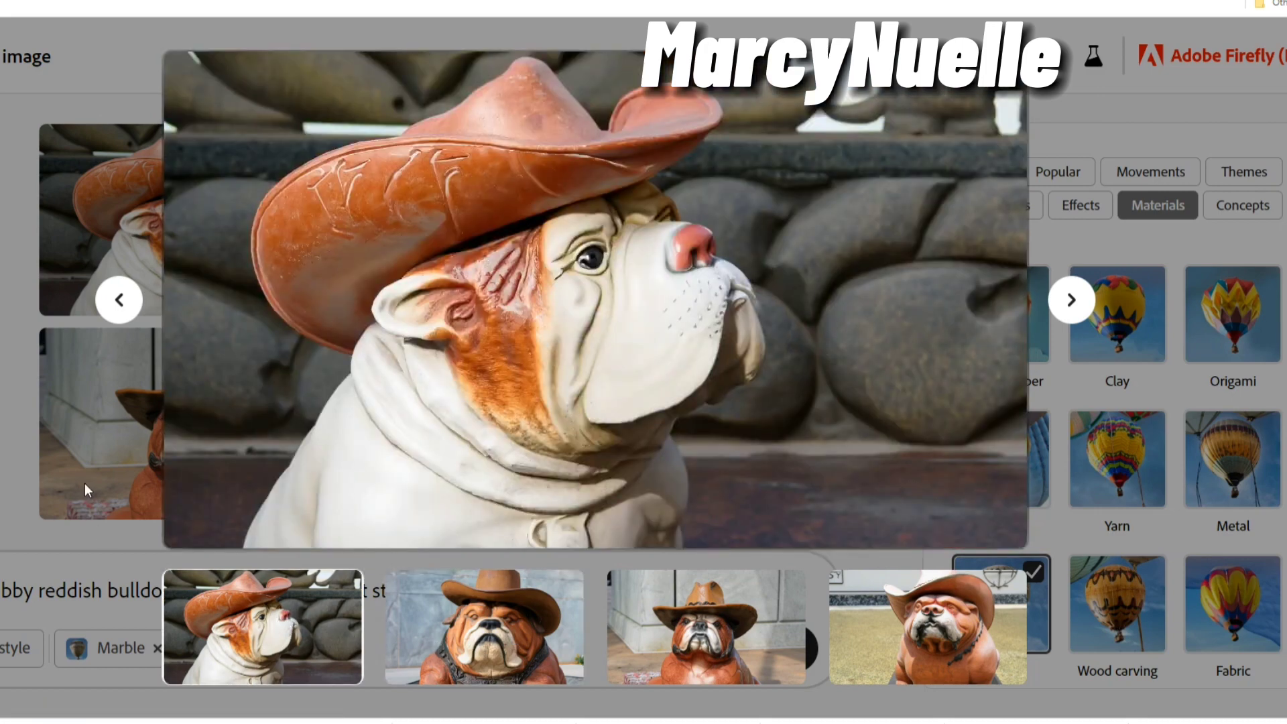